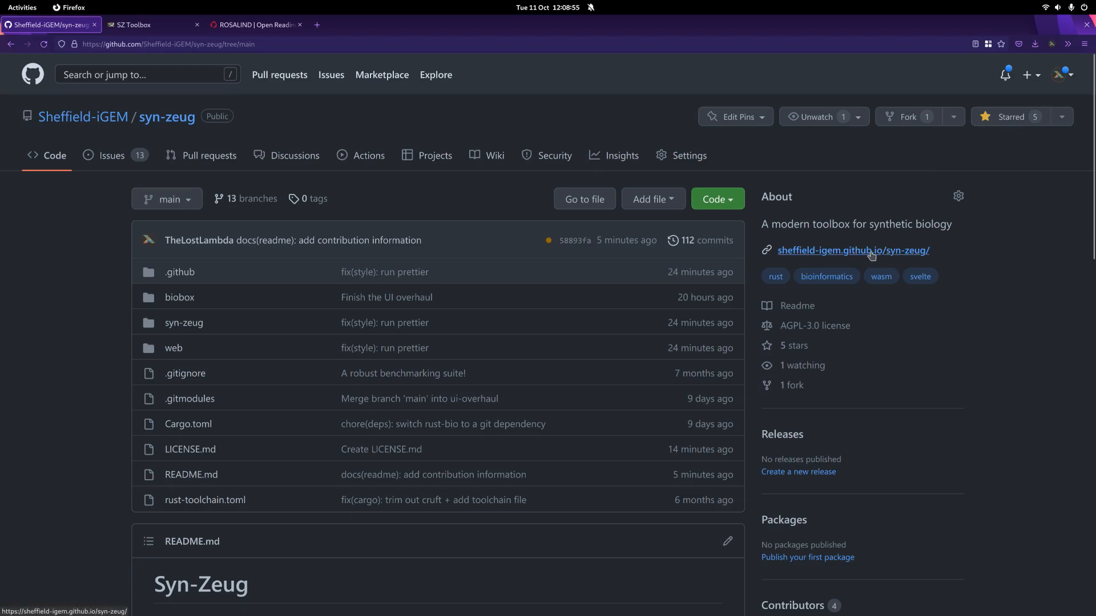
Step: Switch to the SZ Toolbox page and enter the DNA sequence atctctagctagctagctagctagct as input
left_click(151, 24)
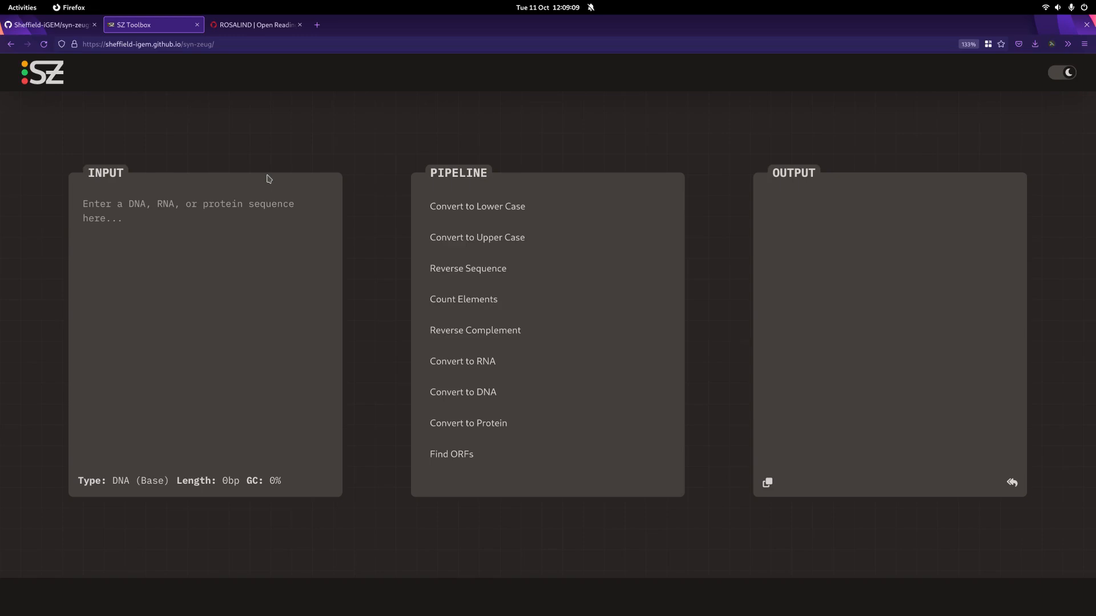
left_click(179, 231)
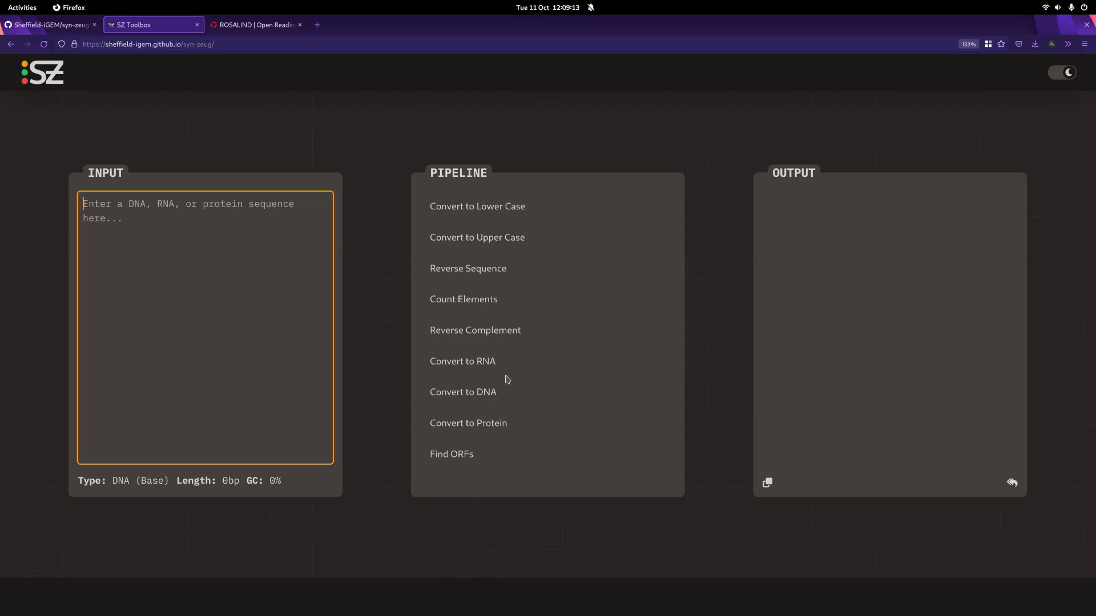
left_click(850, 261)
left_click(398, 114)
left_click(225, 269)
type("a")
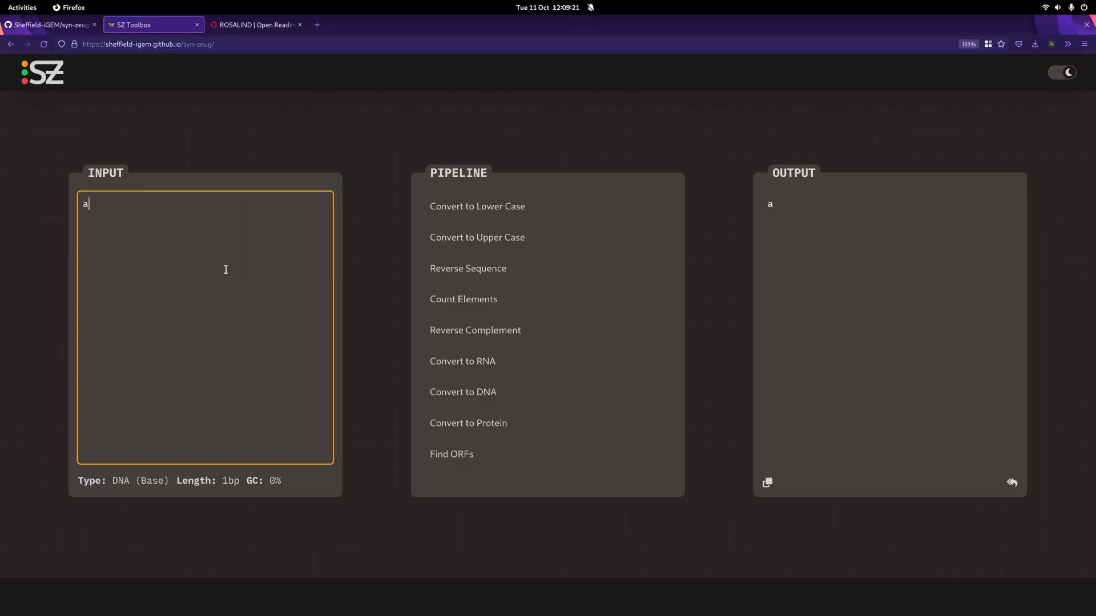
type("tctctagctagc")
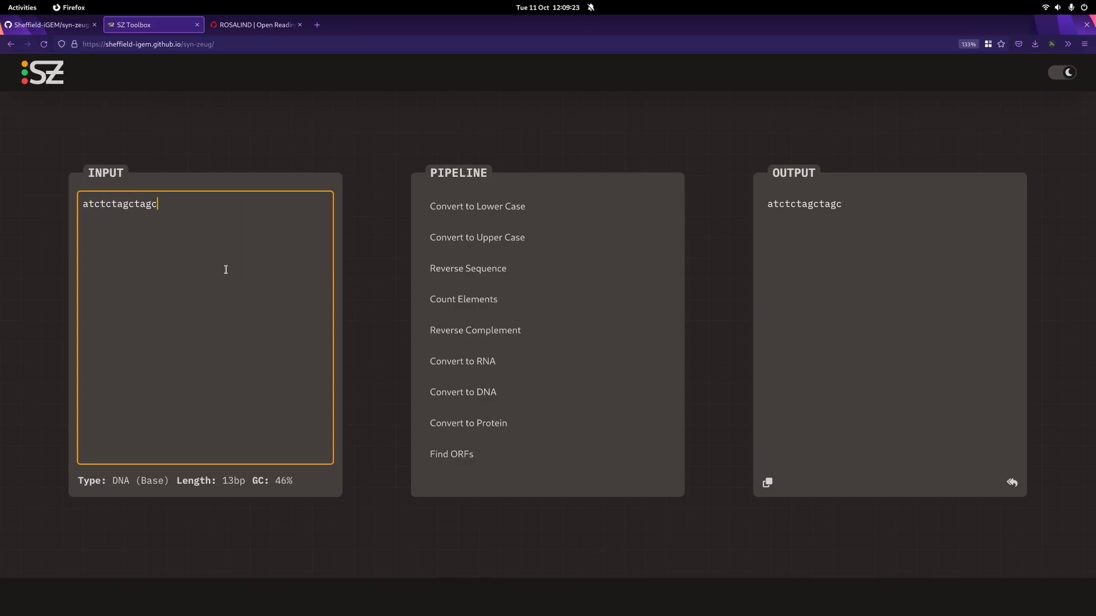
type("tagctagctagct")
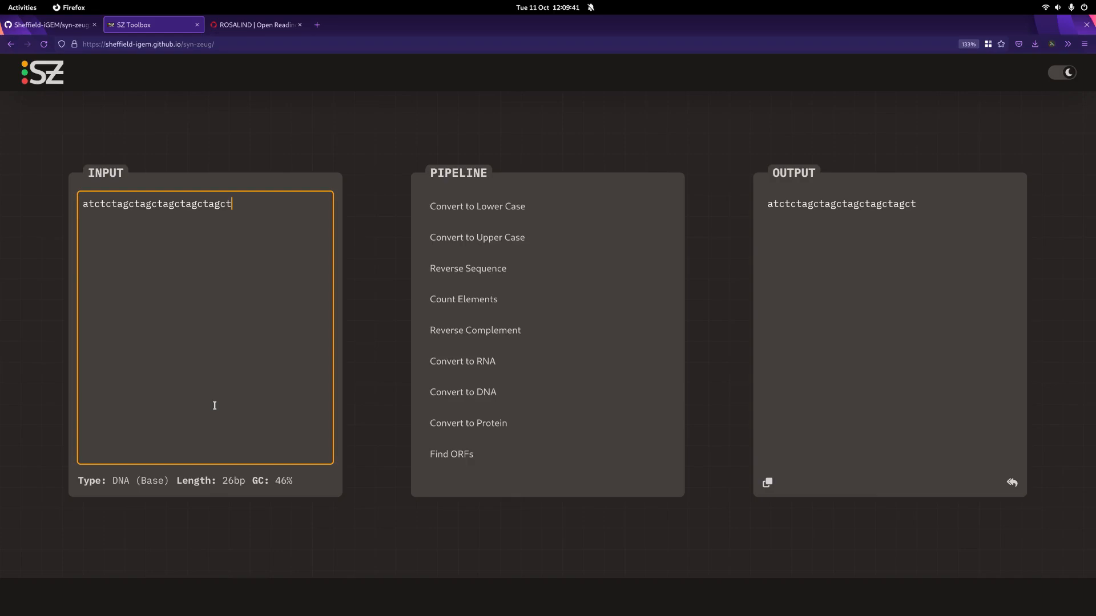
Step: Append nnnnnn to the input DNA sequence, and delete those six letters again
type("nnnnnn")
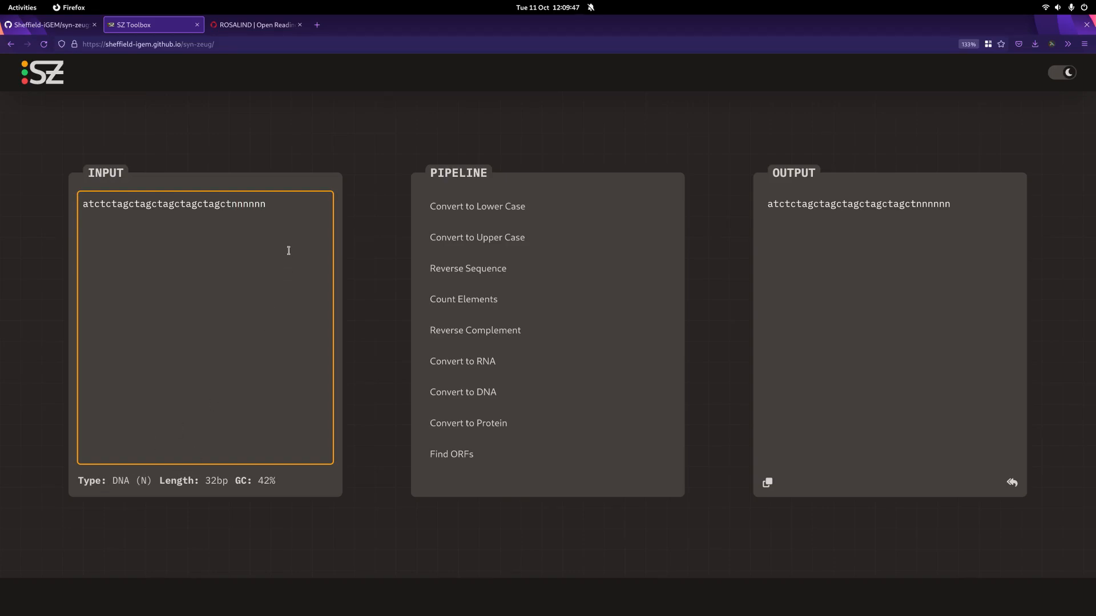
key("BackSpace")
key("BackSpace")
key("BackSpace")
key("BackSpace")
key("BackSpace")
key("BackSpace")
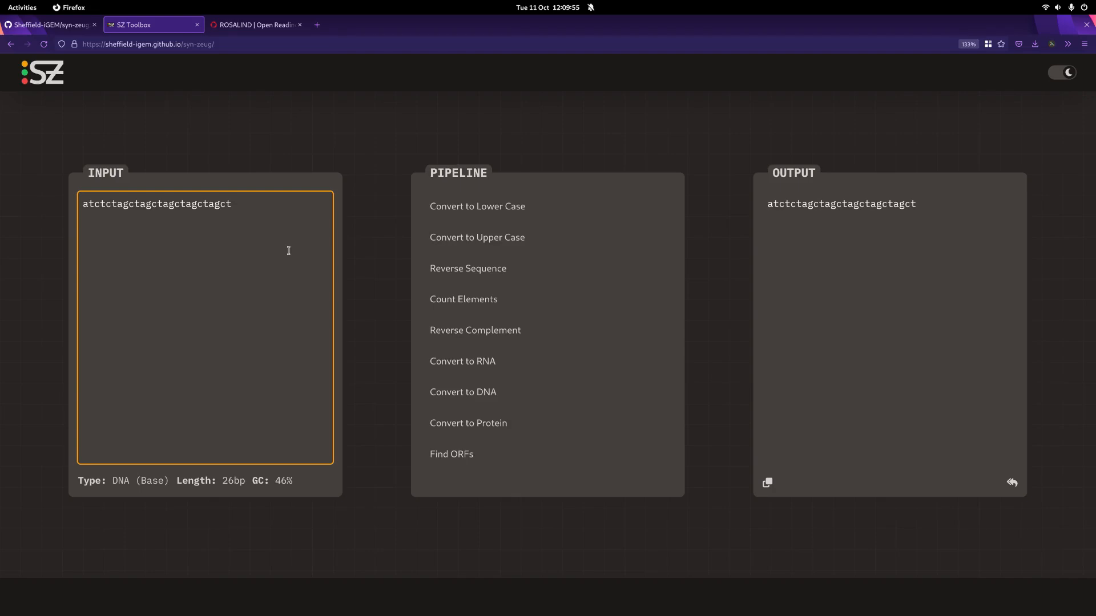
Step: Append the IUPAC letter b and a long run of s letters to the input sequence
type("b")
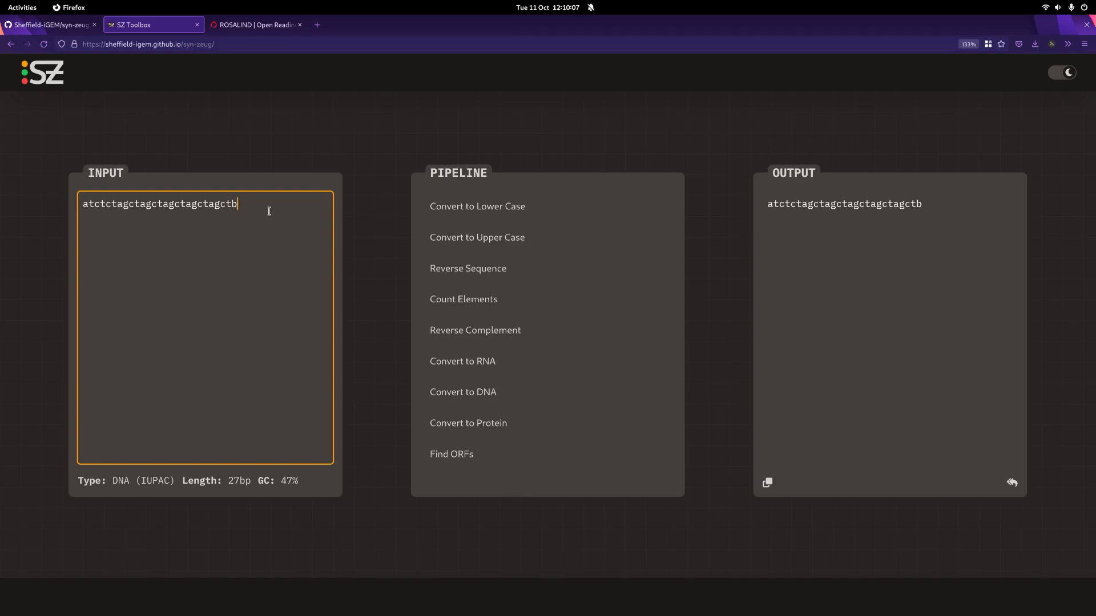
type("sssssssssssssss")
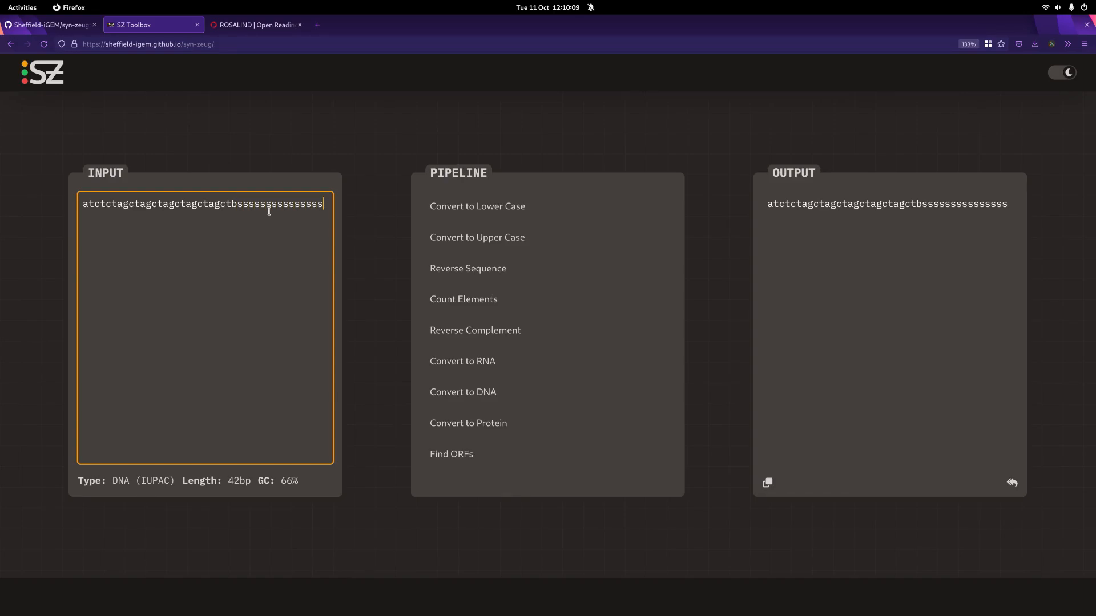
type("sssssssssss")
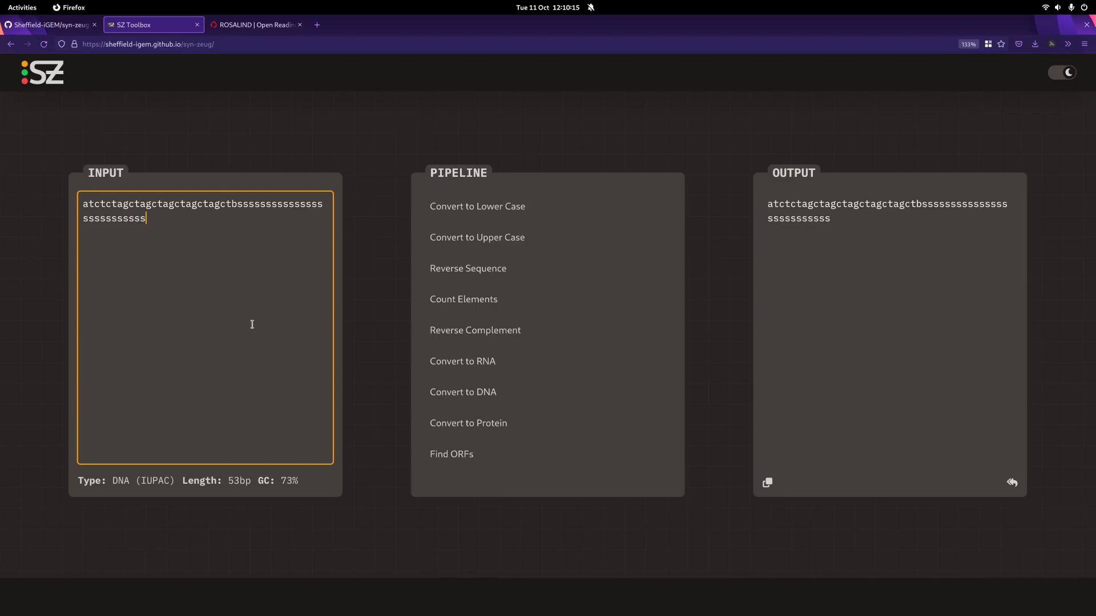
type("sssssss")
type("sssssssssssssssssssssssssssssssssssssssssssss")
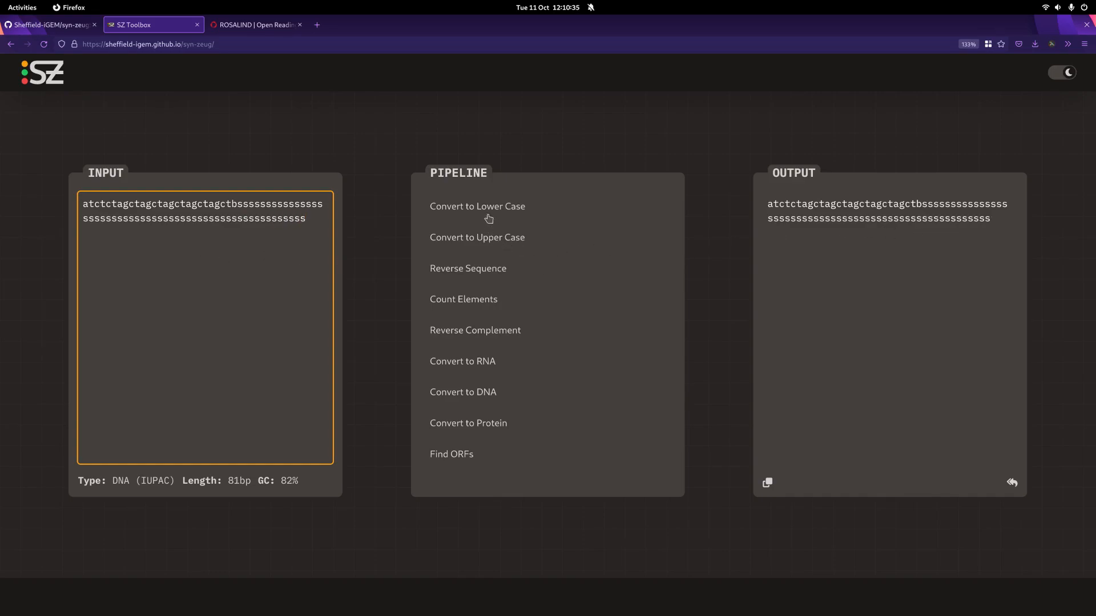
Step: Apply Convert to Upper Case and extend the input sequence with nnnnnnnnaaaananana
left_click(478, 242)
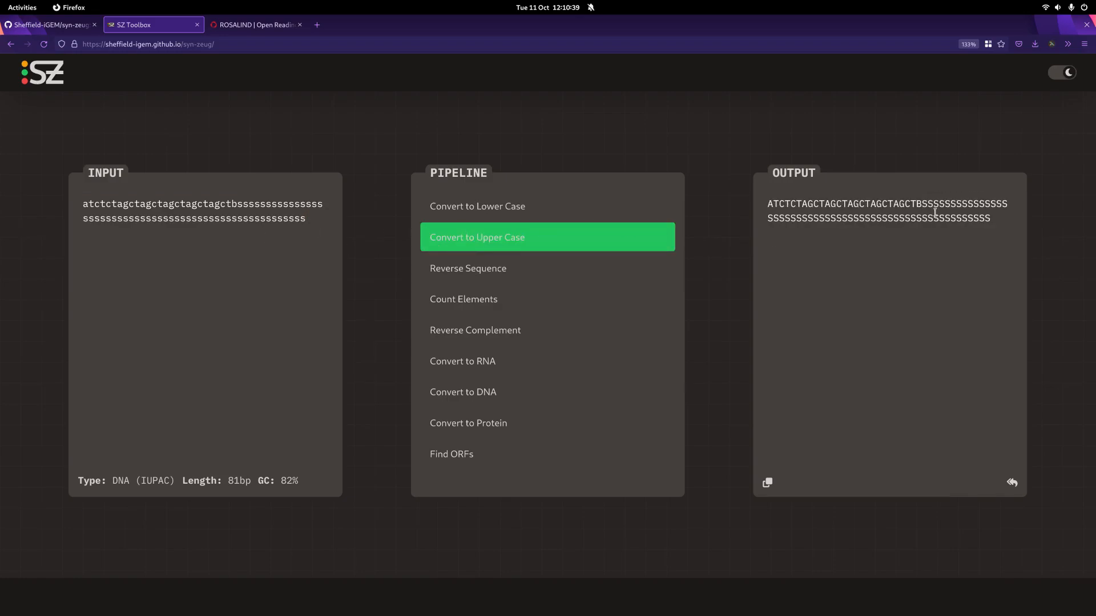
left_click(303, 220)
type("nnnnnnnn")
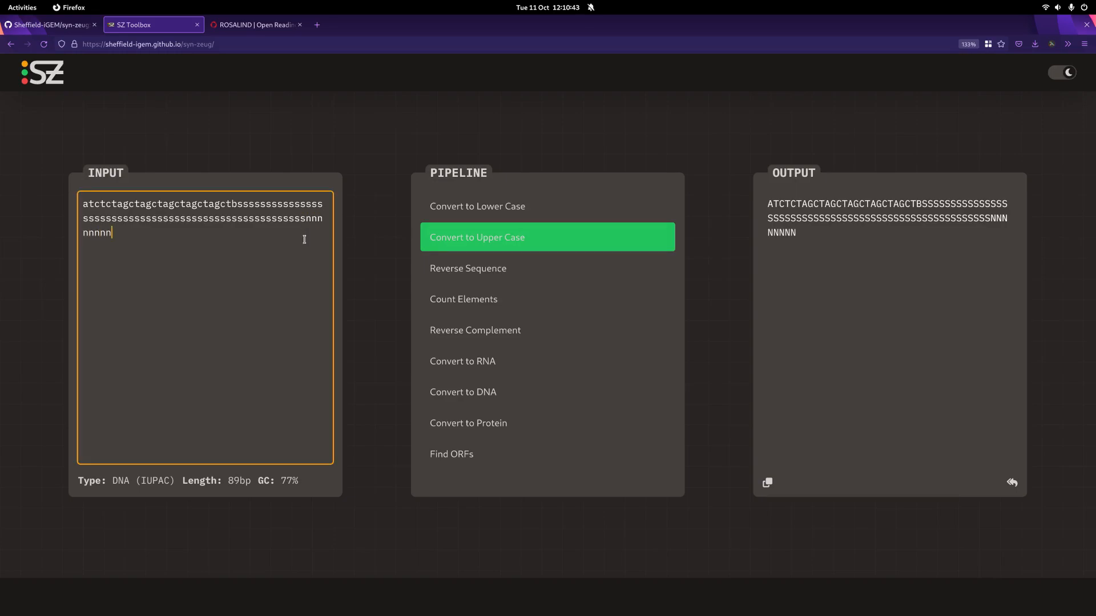
type("aaaananana")
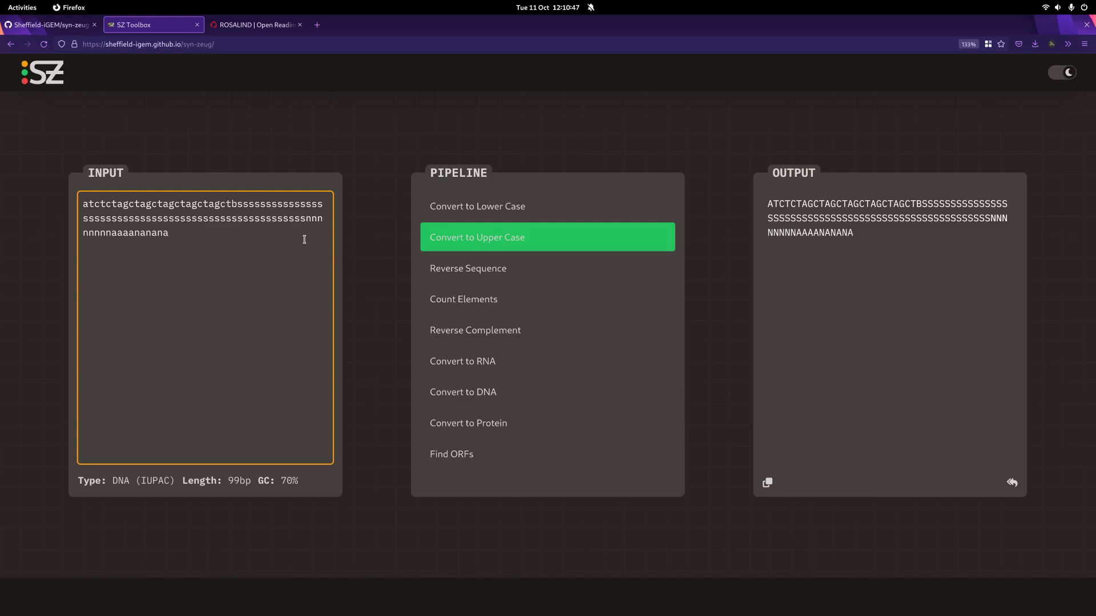
Step: Replace the input sequence with atcgatcgatcgatcgatcgatcg and send its upper-case output back to the input
key("ctrl+a")
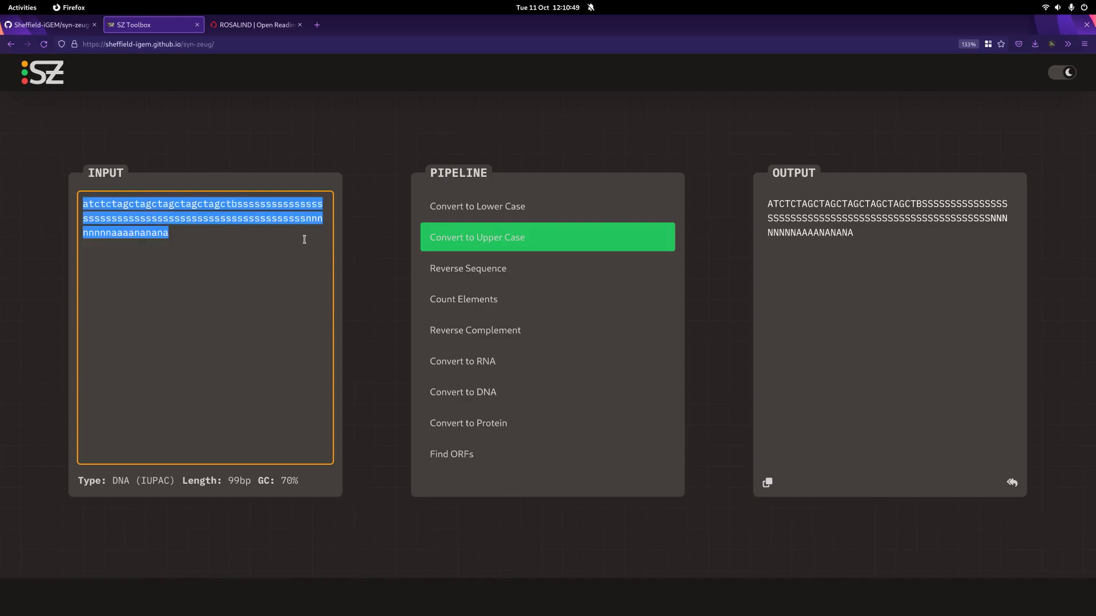
key("BackSpace")
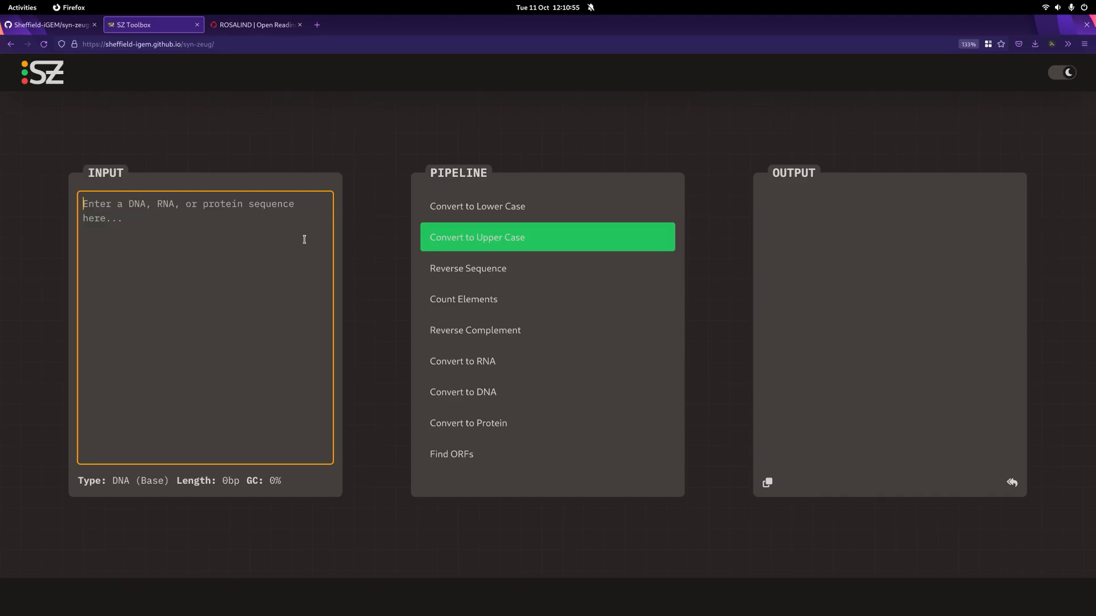
type("at")
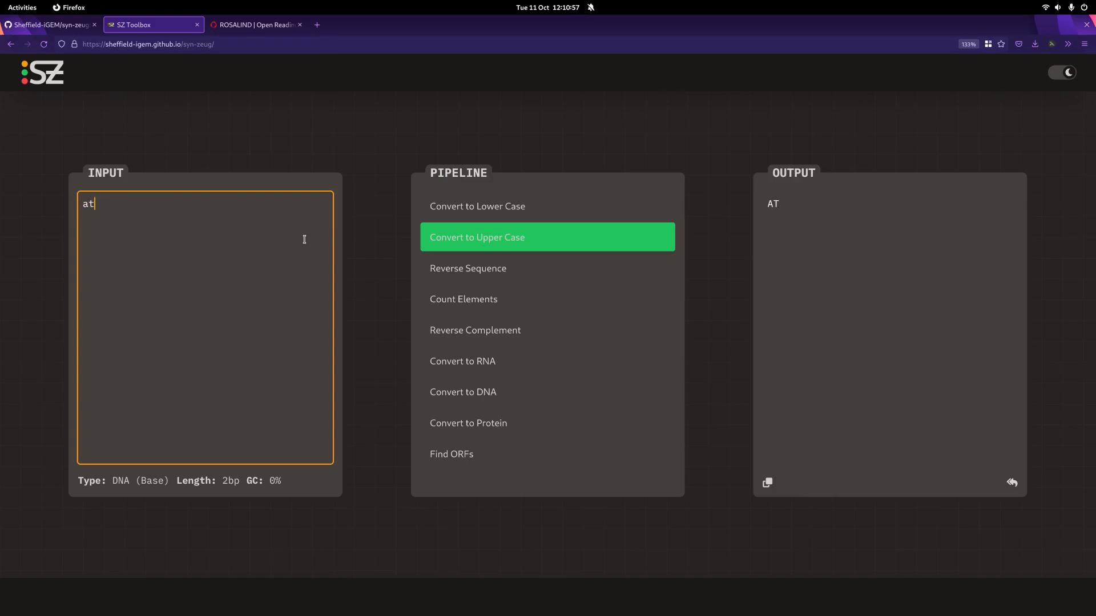
type("cgatcgatcgatcgatcgatcg")
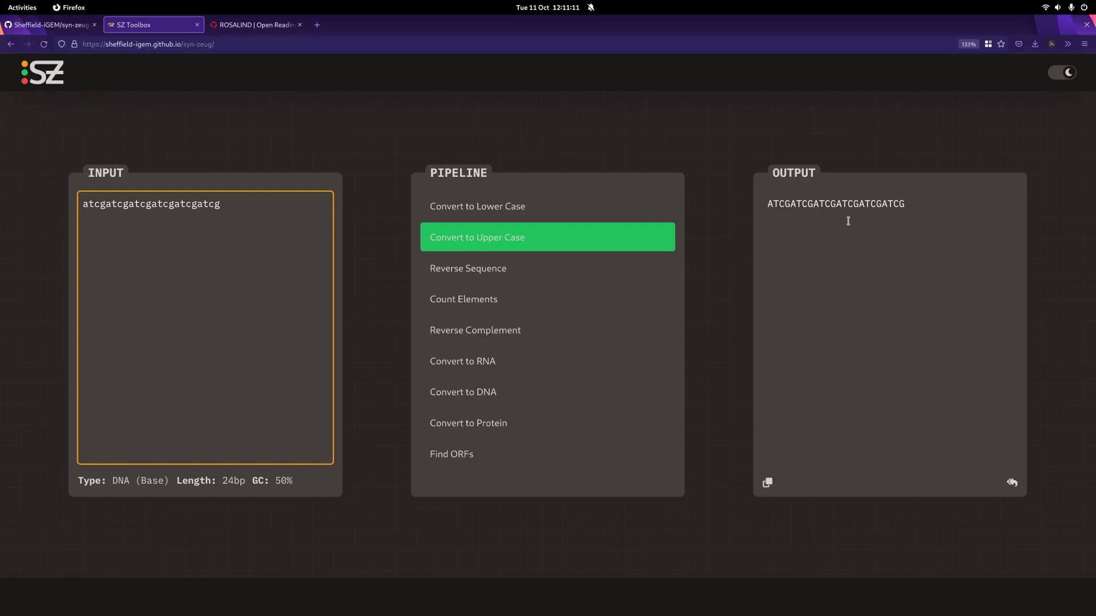
left_click(1011, 485)
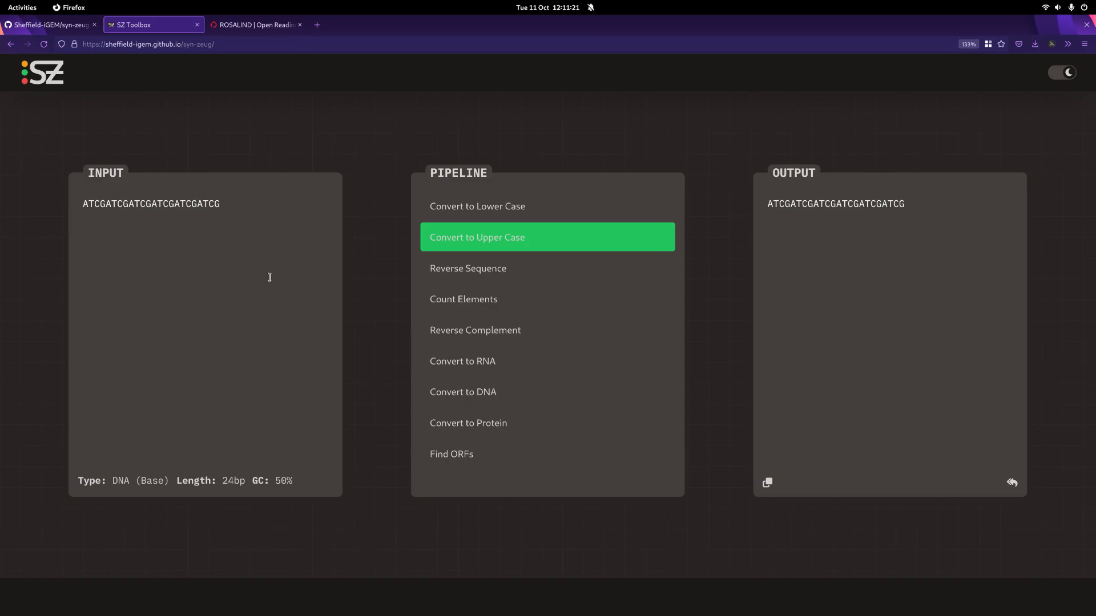
Step: Convert the input to RNA, send the result back as input, and apply Reverse Complement to it
left_click(481, 366)
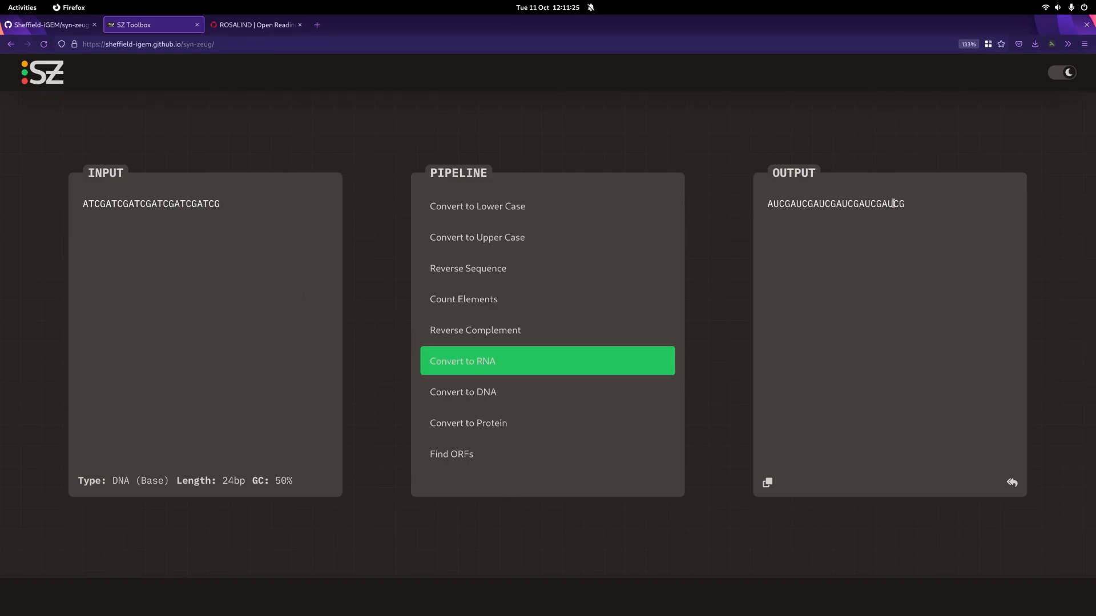
left_click(1013, 484)
left_click(487, 334)
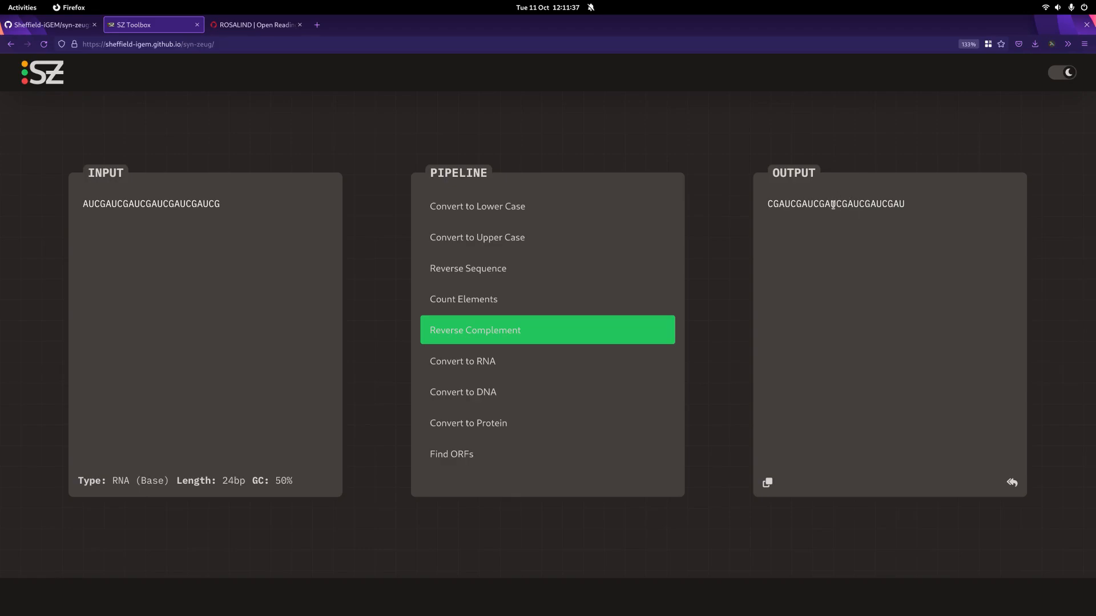
Step: Run Count Elements on the RNA input, and append UUUUUUUUUUUU followed by a T to the sequence
left_click(496, 300)
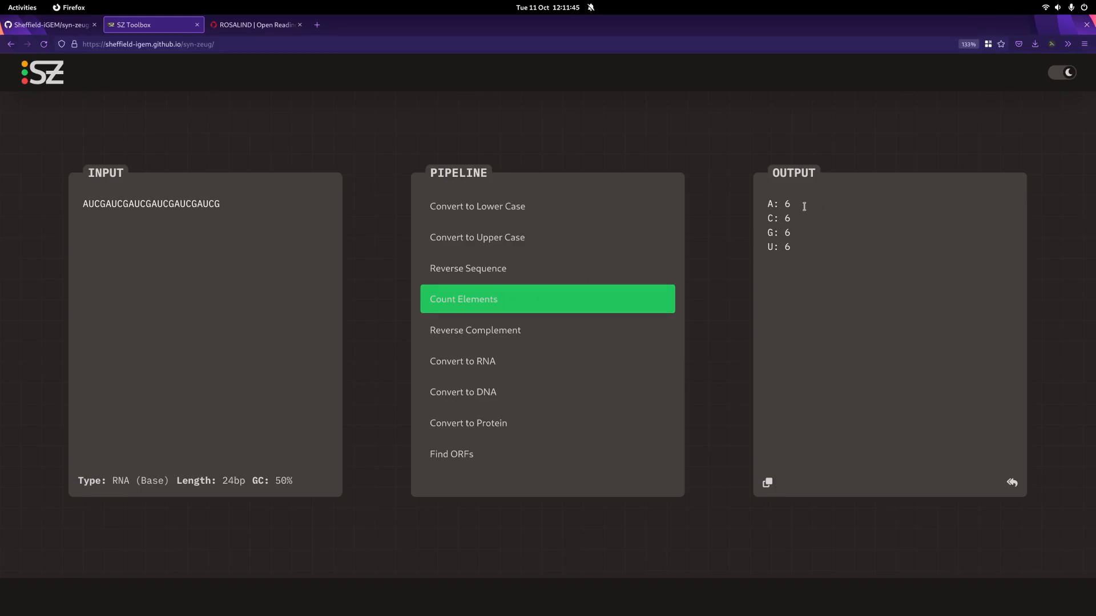
left_click(244, 210)
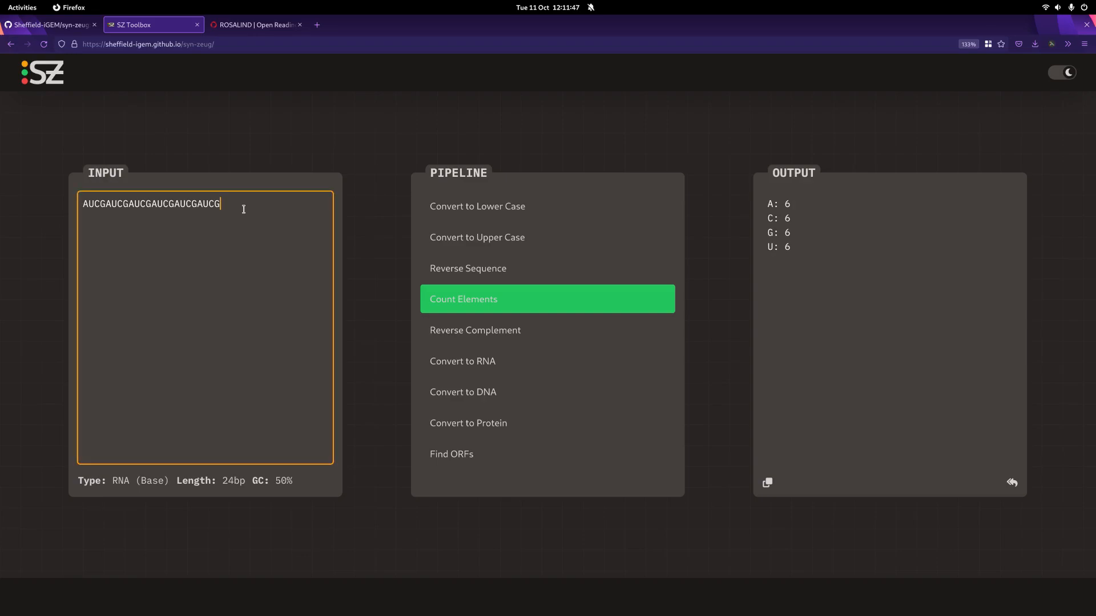
type("UUUUUUUUUUUU")
type("T")
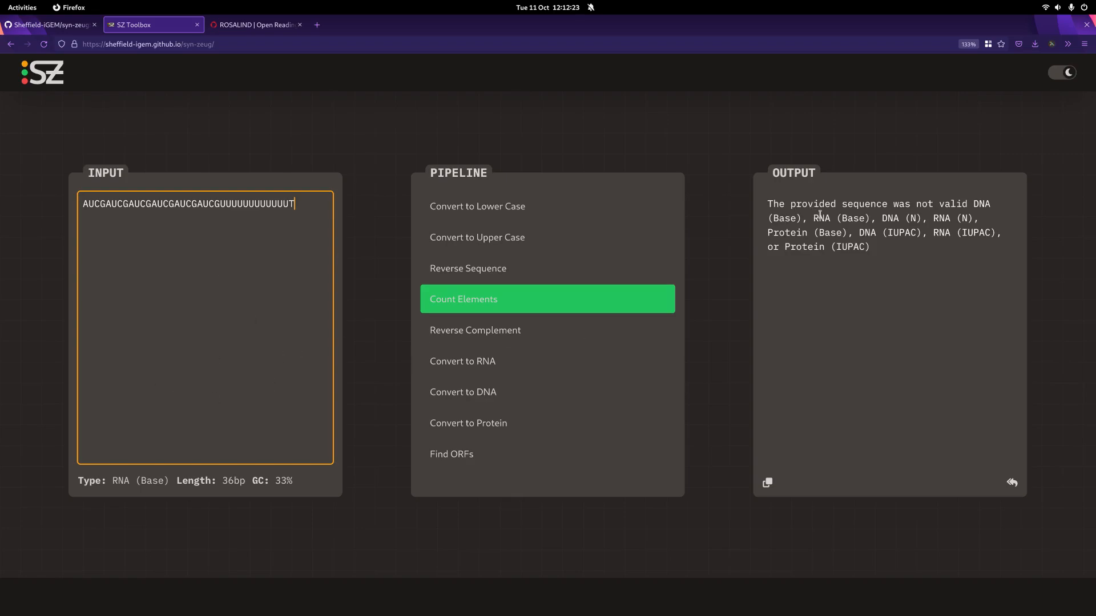
Step: Replace the mixed U and T input with the protein sequence MAMA, keeping Count Elements applied
key("ctrl+a")
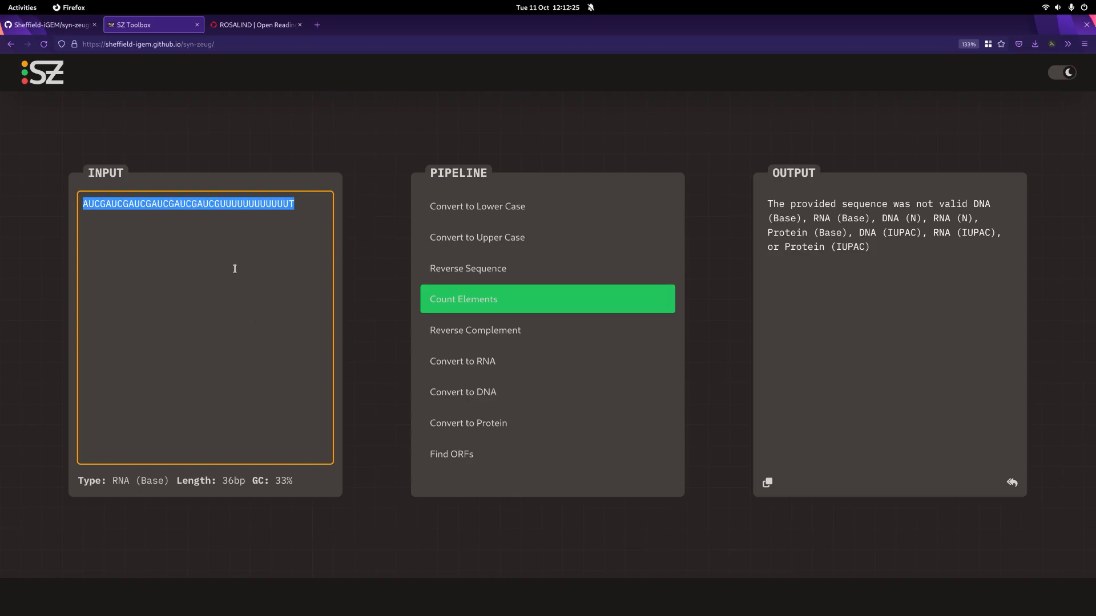
double_click(788, 234)
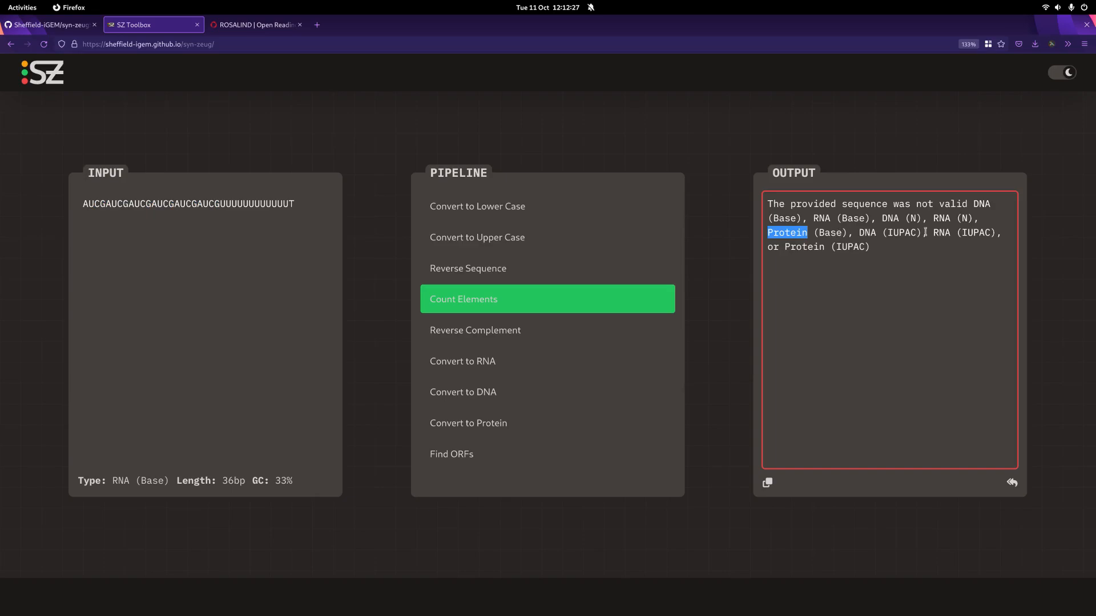
left_click_drag(857, 234, 940, 228)
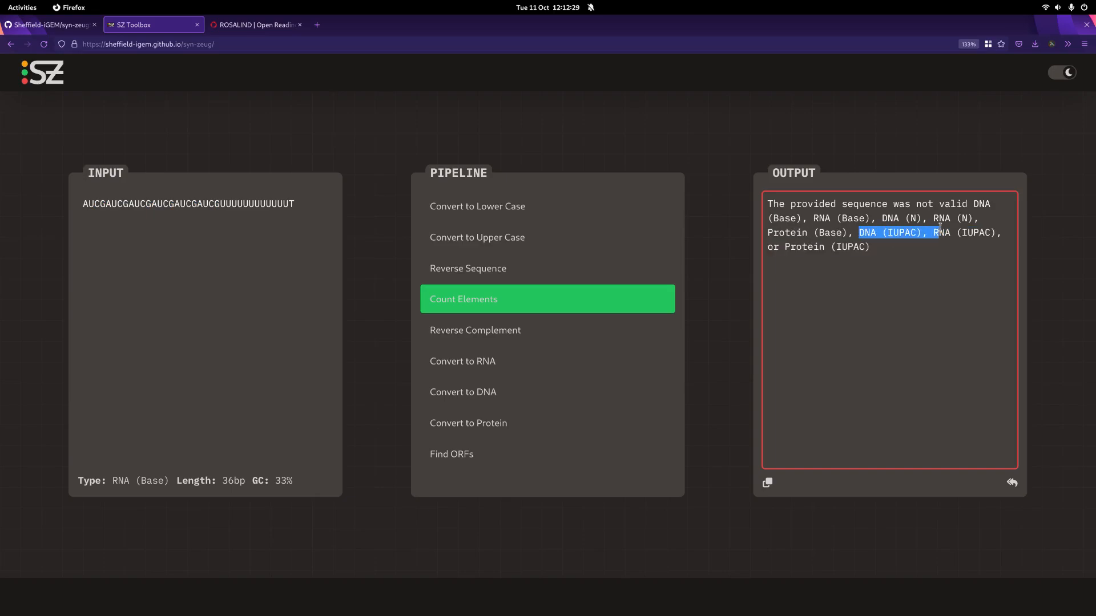
left_click(251, 286)
key("ctrl+a")
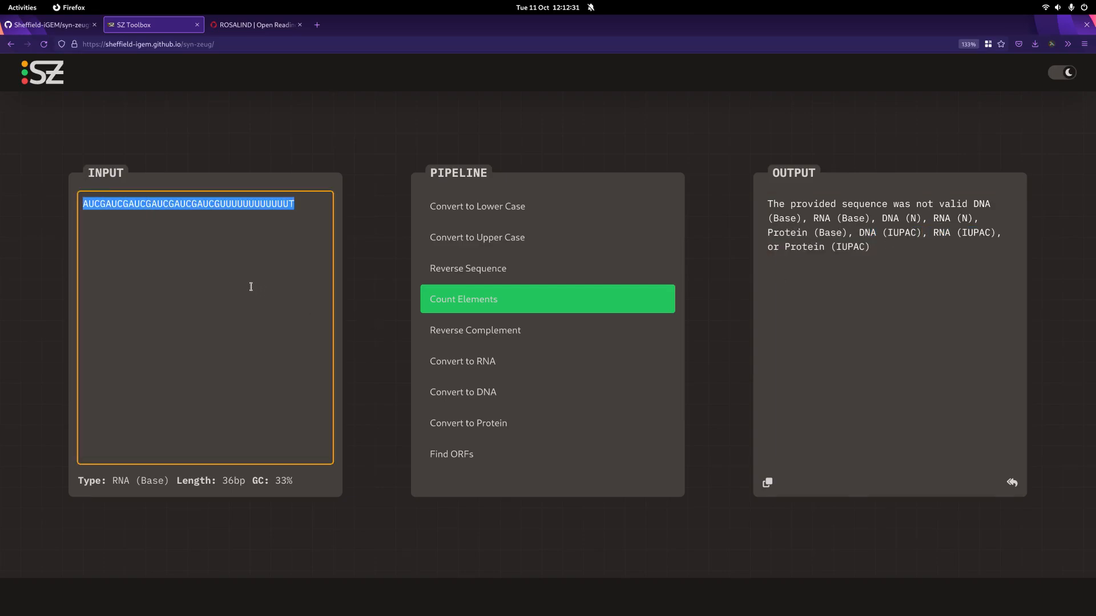
key("BackSpace")
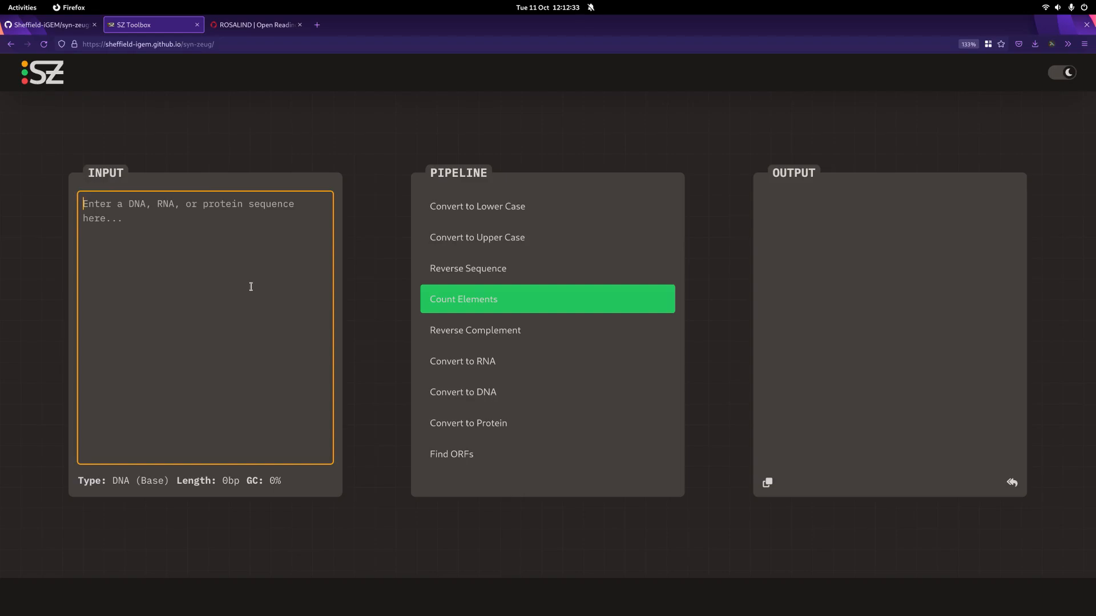
type("MAMA")
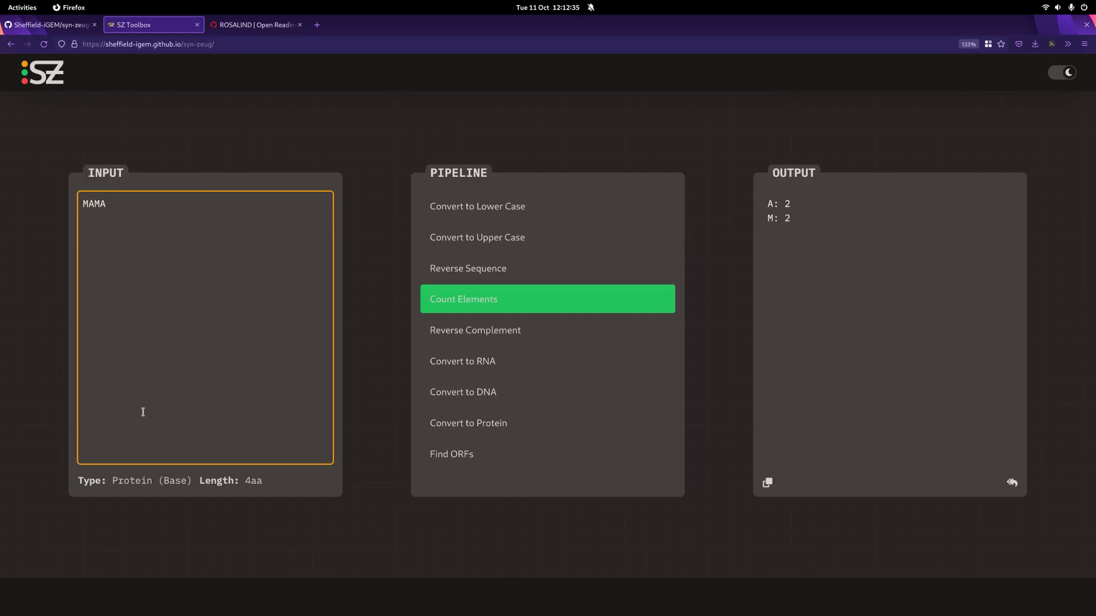
Step: Check the detected type and length of the MAMA input, and try Reverse Complement on it
left_click_drag(113, 482, 199, 468)
double_click(254, 481)
left_click(210, 245)
left_click(484, 334)
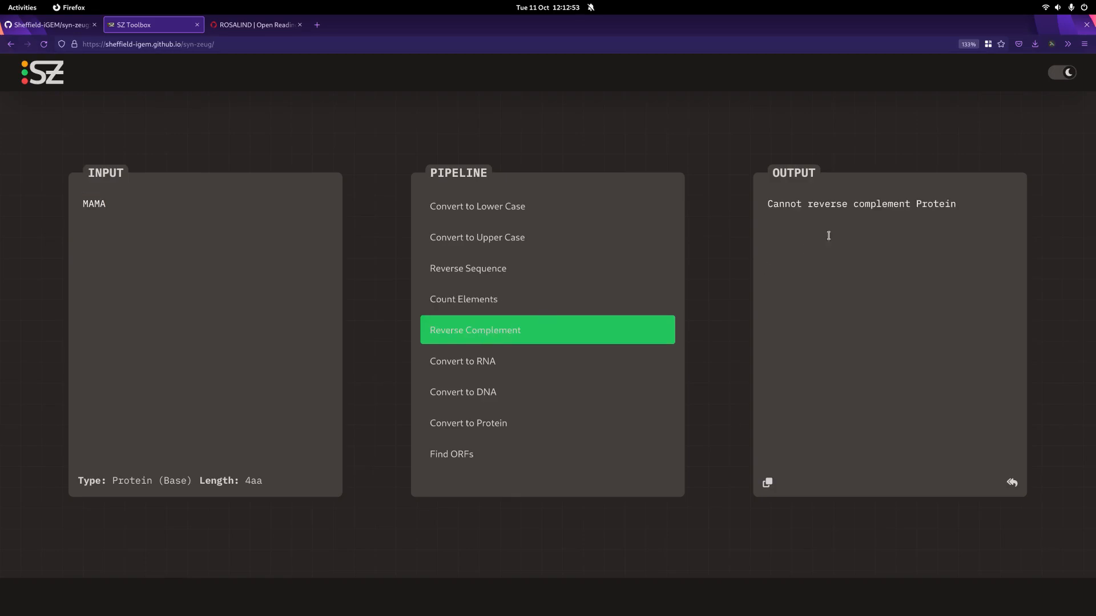
triple_click(840, 207)
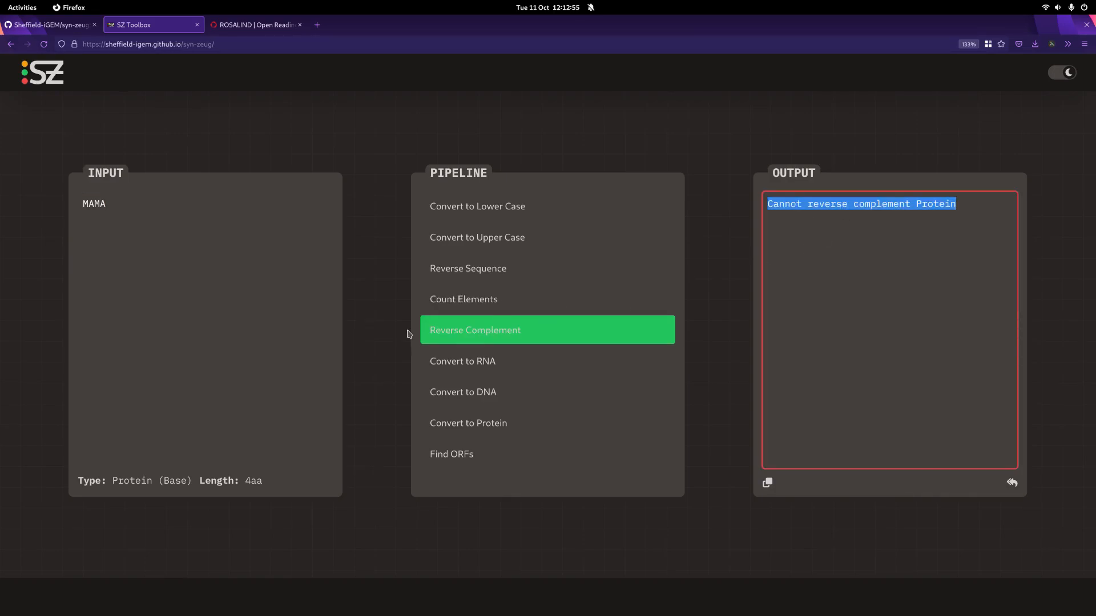
left_click(580, 125)
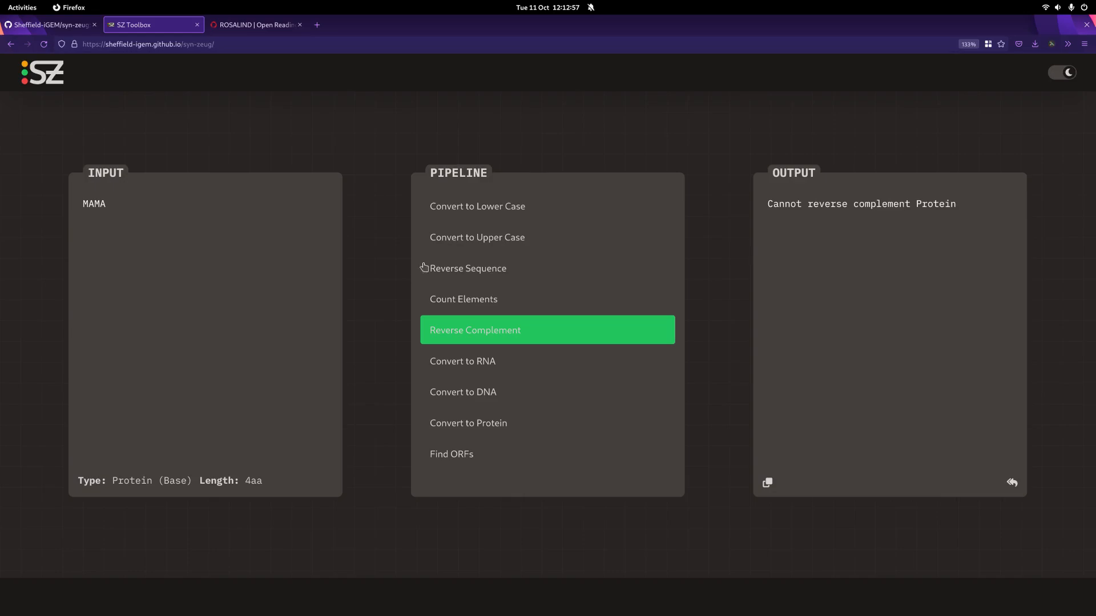
Step: Clear the protein sequence from the input
left_click(232, 263)
key("ctrl+a")
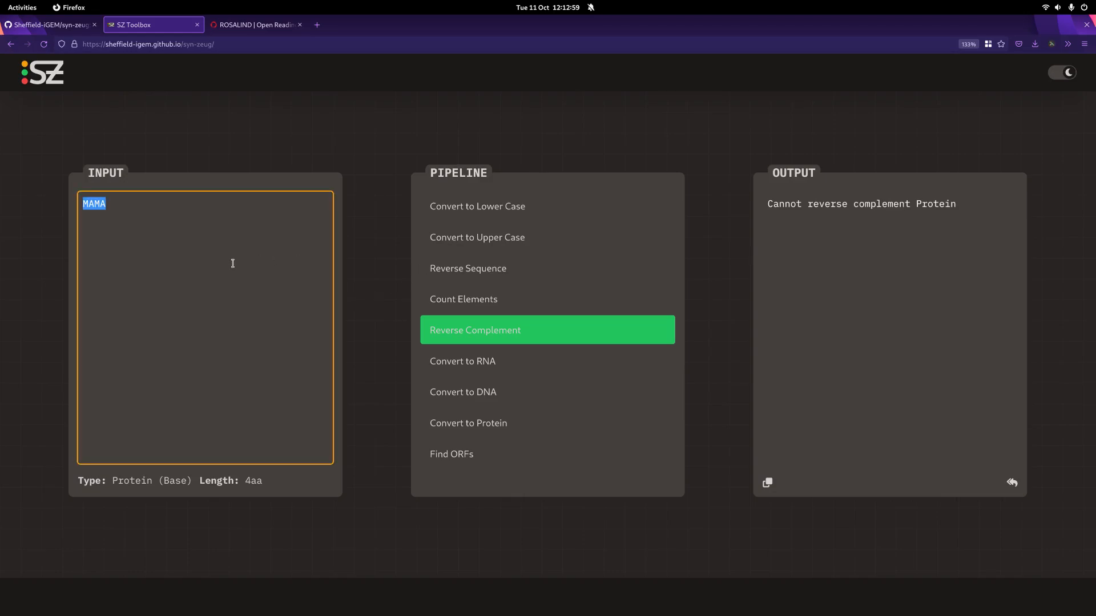
key("BackSpace")
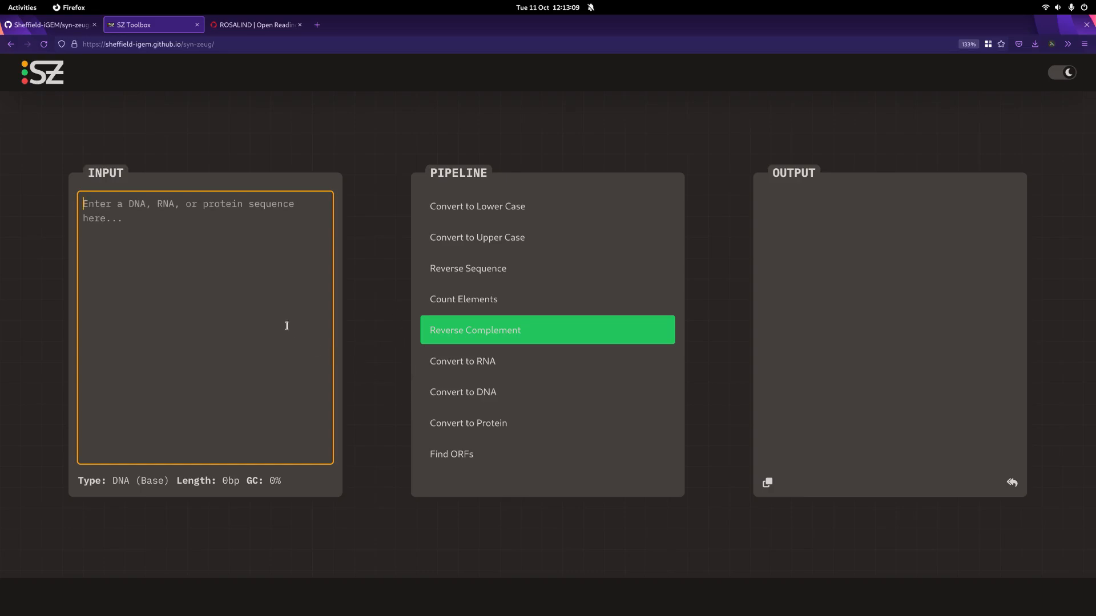
Step: Apply the Convert to Protein operation to the empty input
left_click(501, 426)
left_click(158, 225)
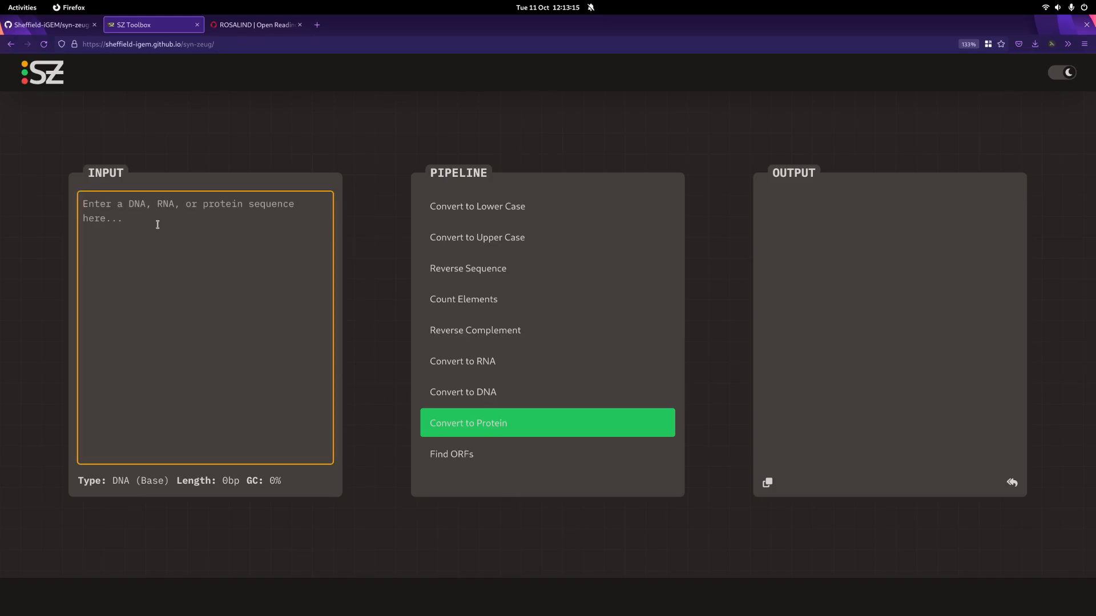
Step: Copy the Rosalind_99 sample DNA sequence from the ROSALIND Open Reading Frames page and paste it into the SZ Toolbox input
left_click(263, 24)
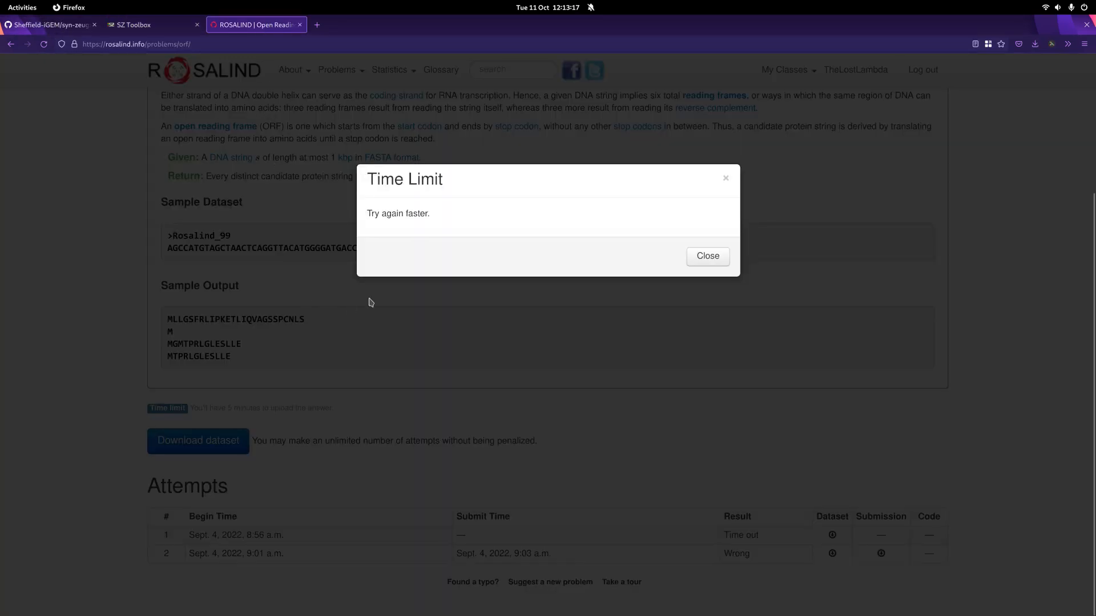
left_click(711, 258)
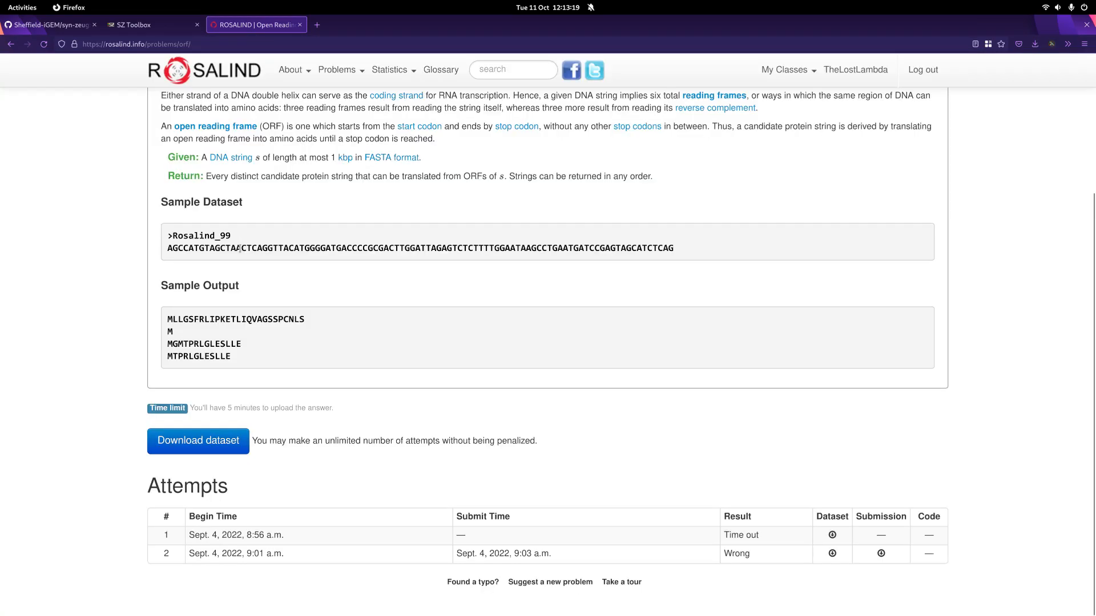
double_click(240, 249)
right_click(240, 249)
left_click(262, 258)
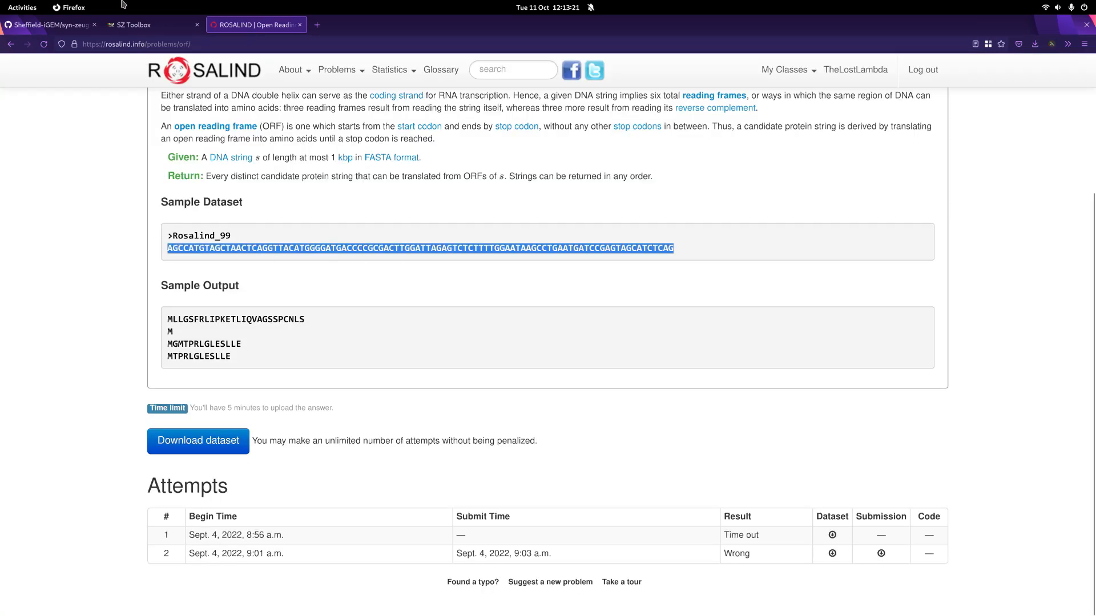
scroll(196, 113, "up", 3)
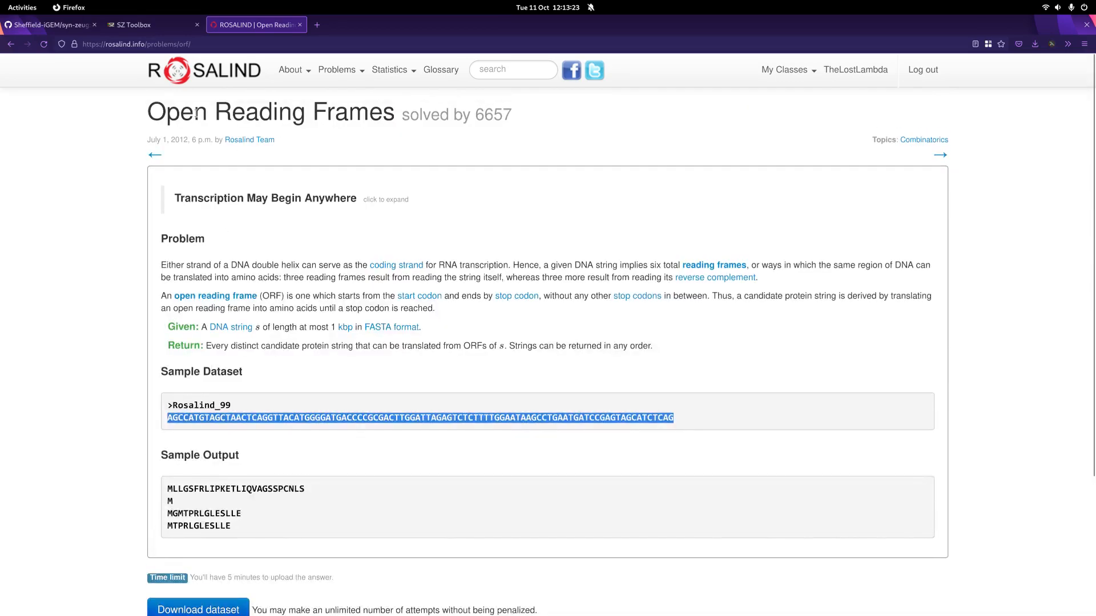
left_click(157, 26)
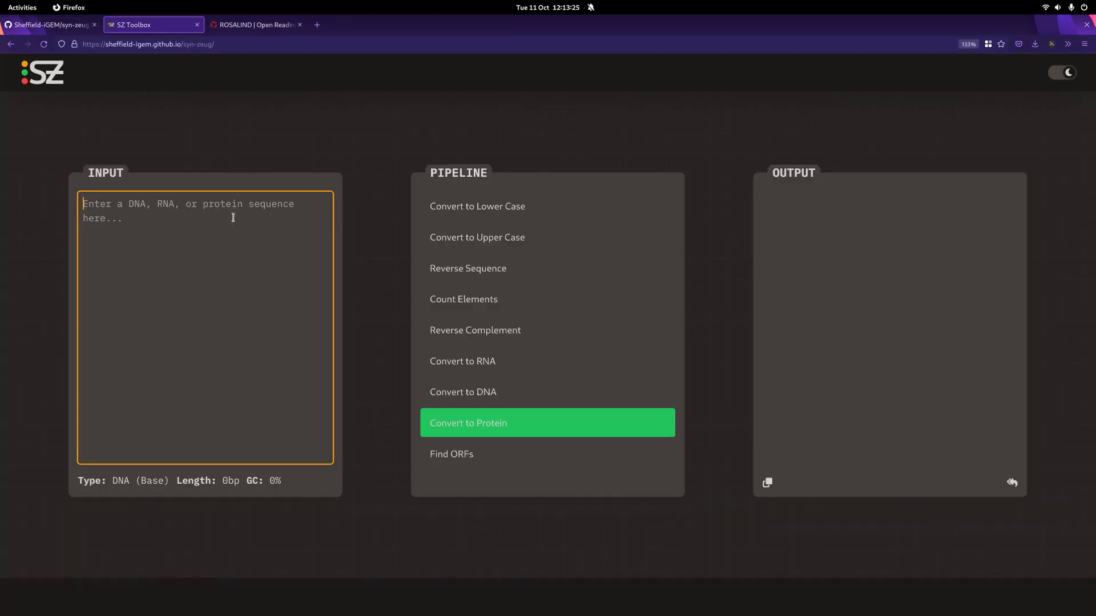
key("ctrl+v")
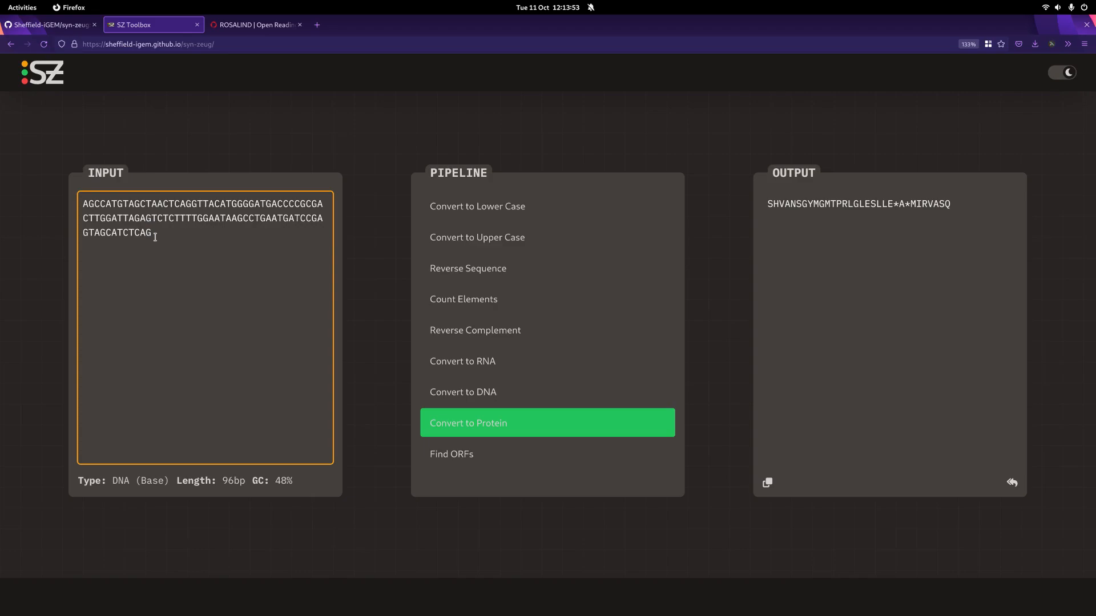
Step: Replace the pasted DNA sequence with the ambiguous codon nnn, keeping Convert to Protein applied
key("ctrl+a")
key("BackSpace")
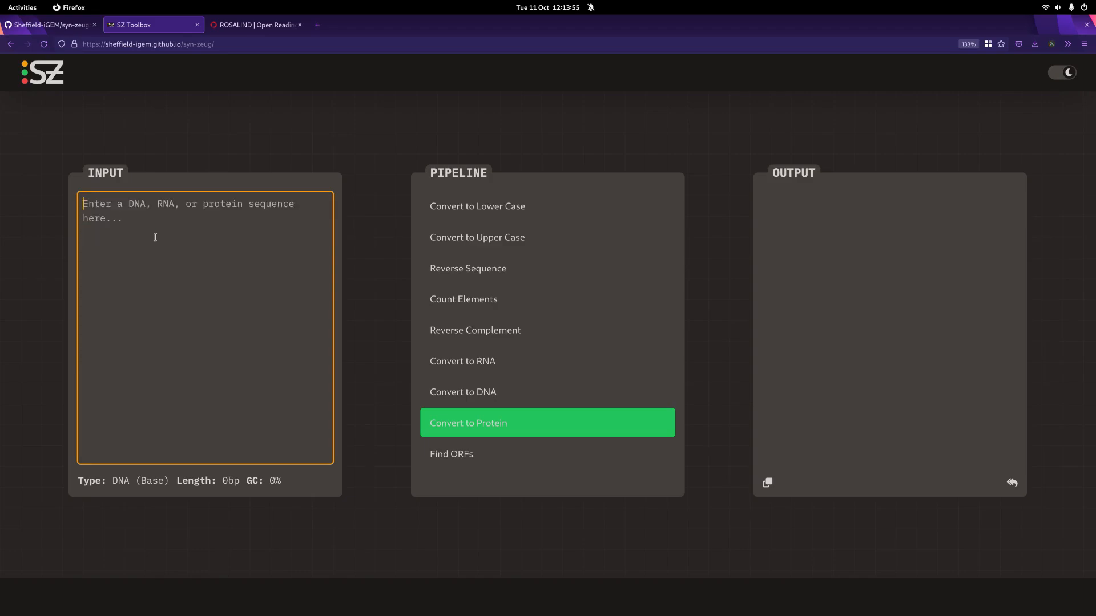
type("nnn")
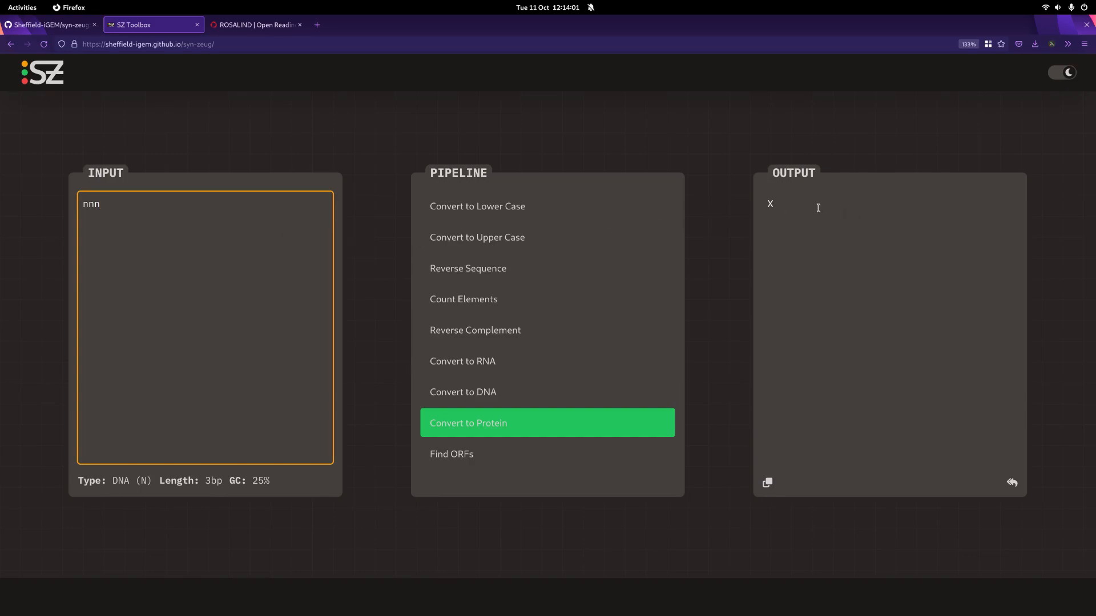
Step: Replace nnn with the codon ggn in the input, keeping Convert to Protein applied
key("BackSpace")
key("BackSpace")
key("BackSpace")
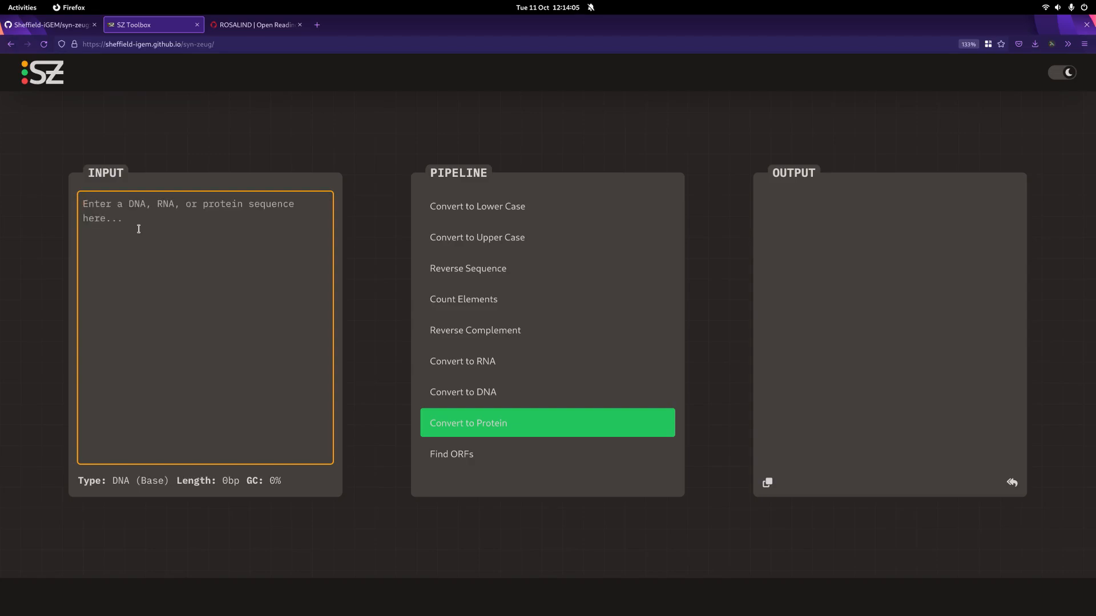
type("ggn")
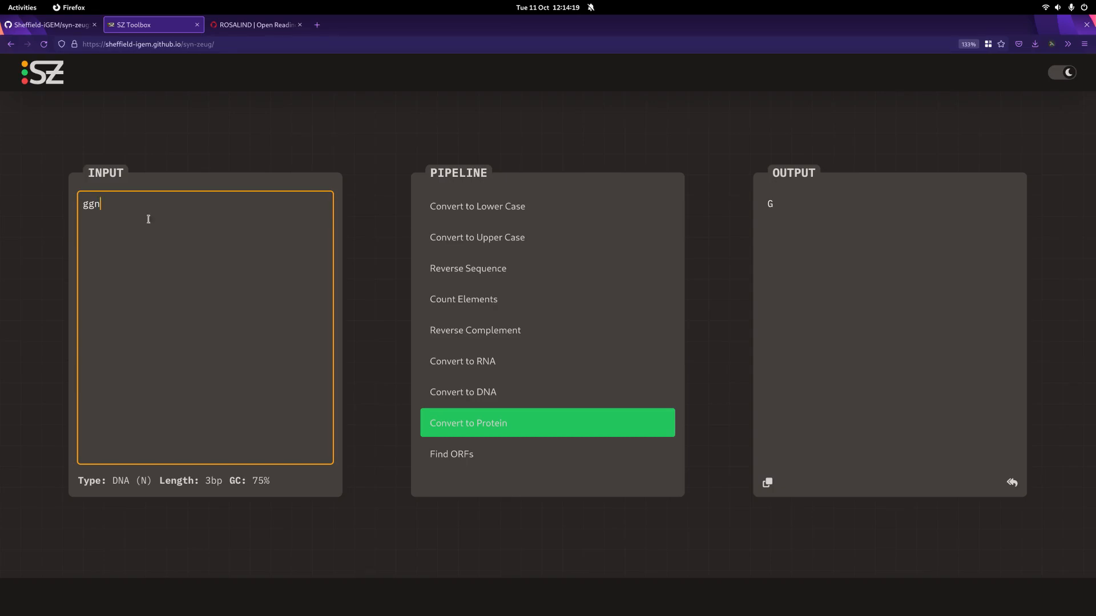
Step: Clear ggn and undo the recent input edits back to the pasted Rosalind_99 DNA sequence
key("ctrl+a")
key("BackSpace")
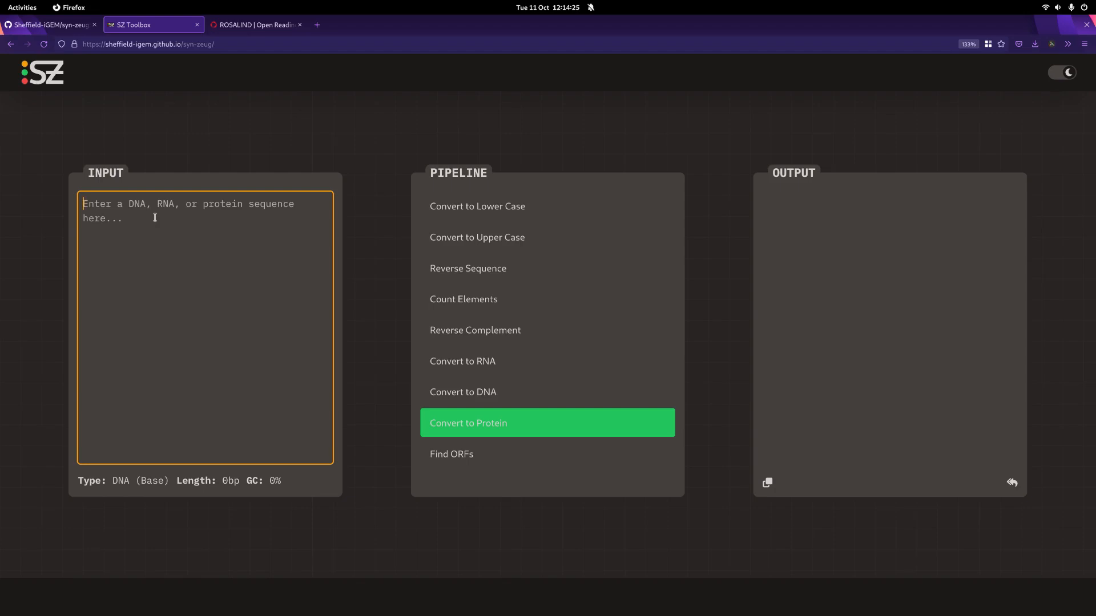
key("ctrl+z")
key("ctrl+z")
key("ctrl+z")
key("ctrl+z")
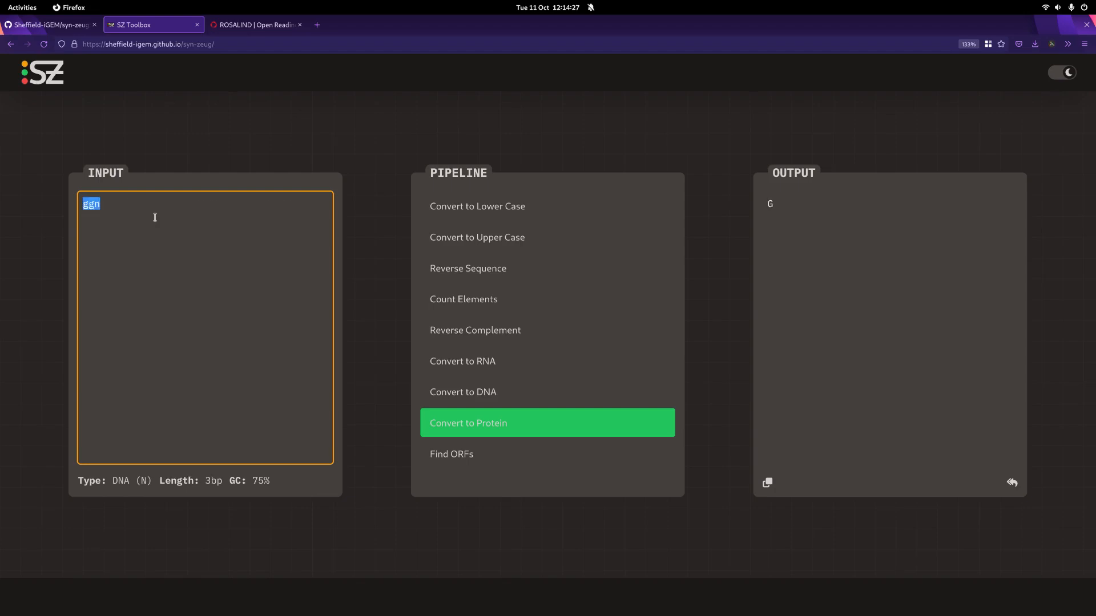
key("ctrl+z")
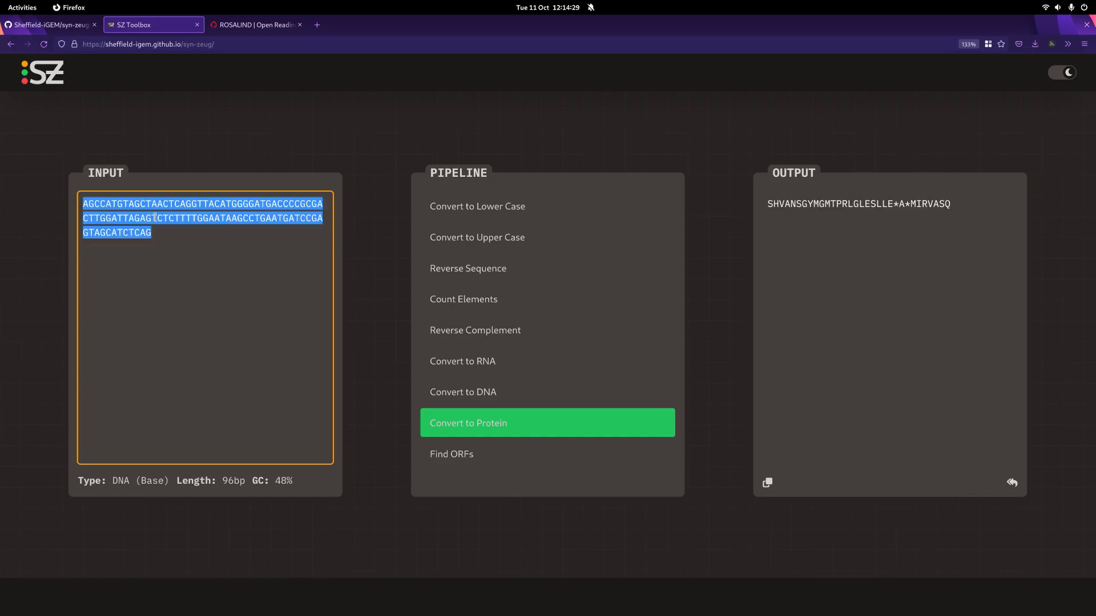
left_click(218, 282)
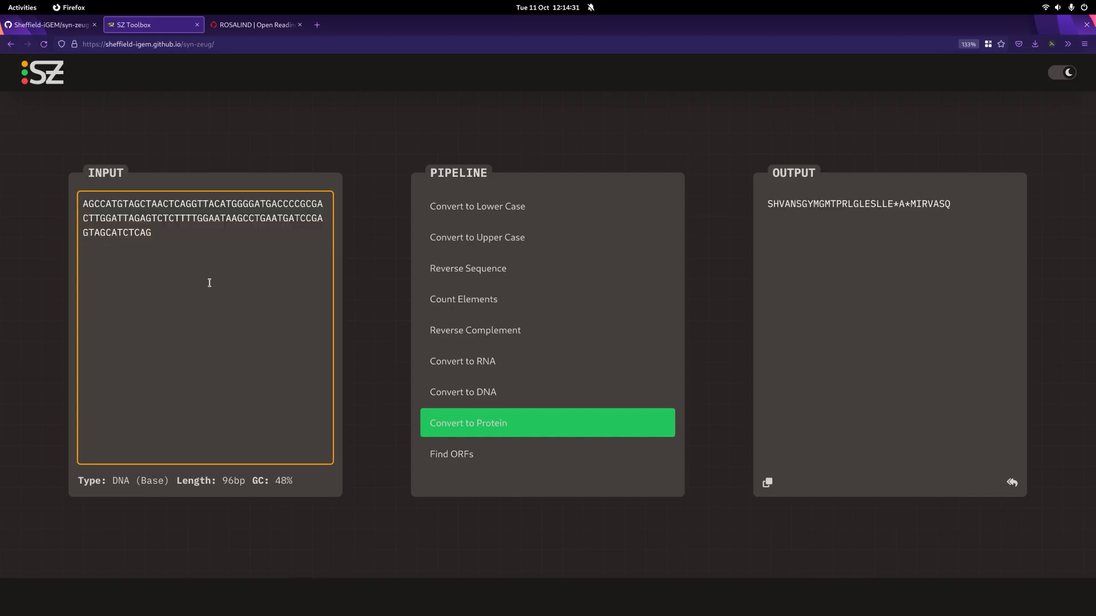
Step: Delete the first three bases, AGC, one at a time from the DNA sequence to shift its reading frame
left_click(85, 203)
left_click(897, 204)
left_click(906, 204)
left_click(87, 206)
key("BackSpace")
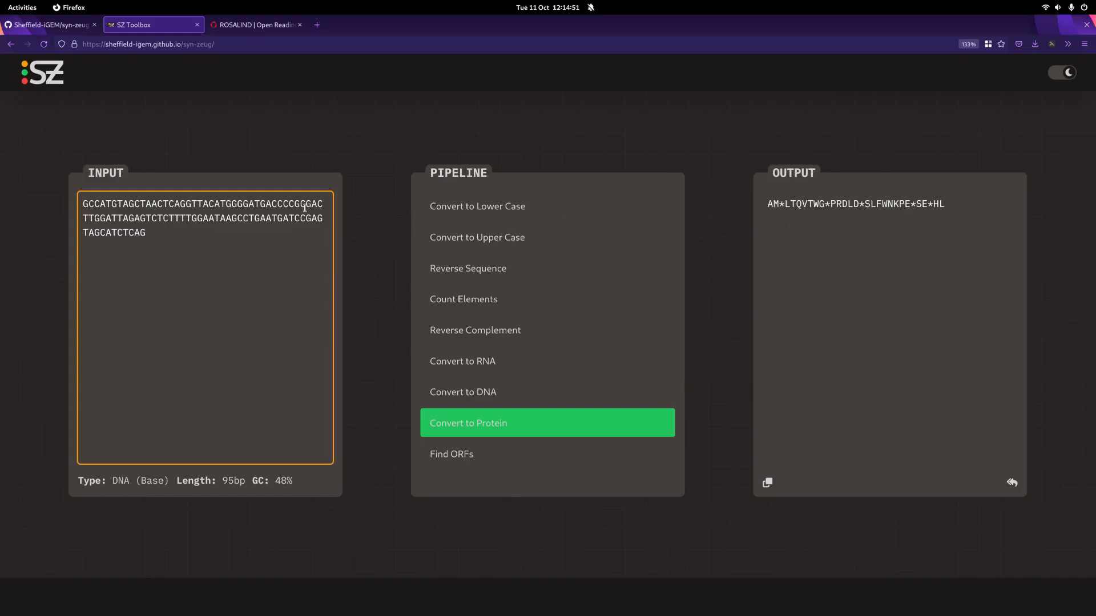
key("Delete")
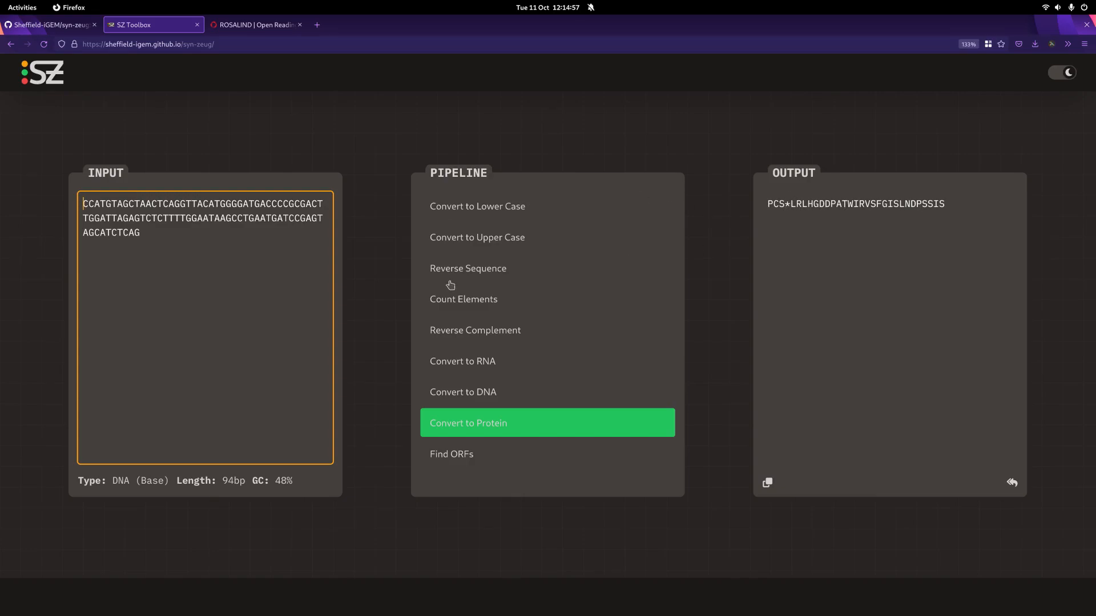
key("Delete")
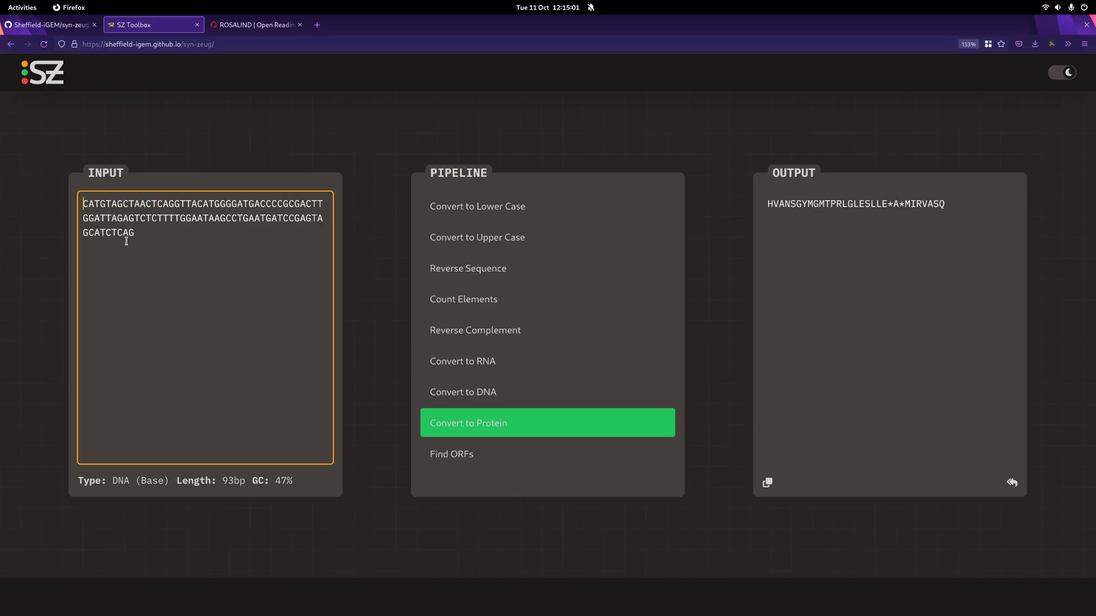
Step: Replace the leading CAT codon with NNN, and remove the NNN again
key("Delete")
key("Delete")
key("Delete")
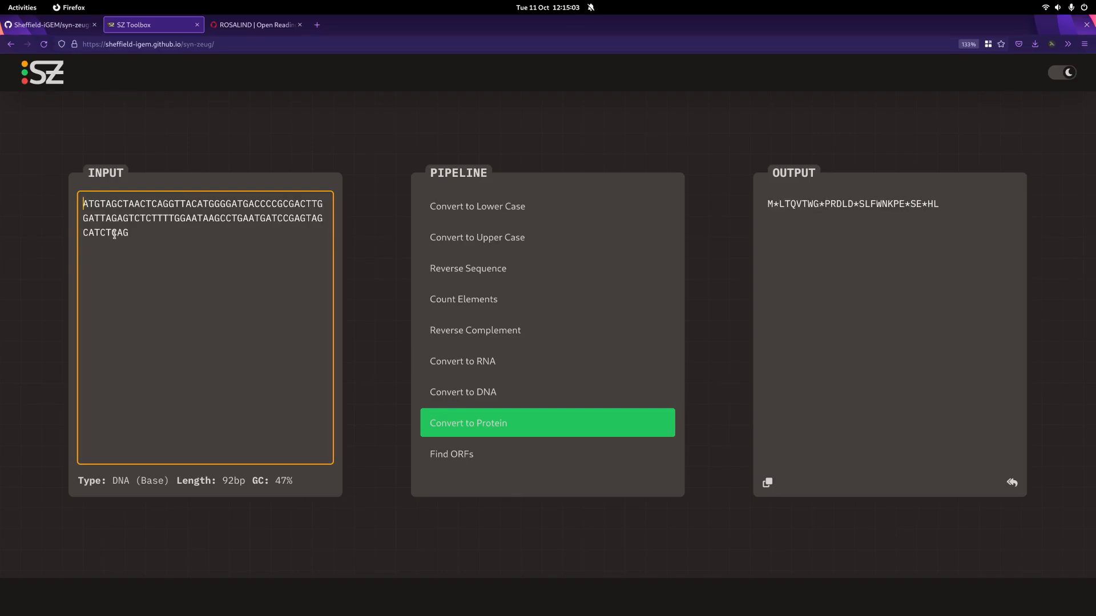
type("NNN")
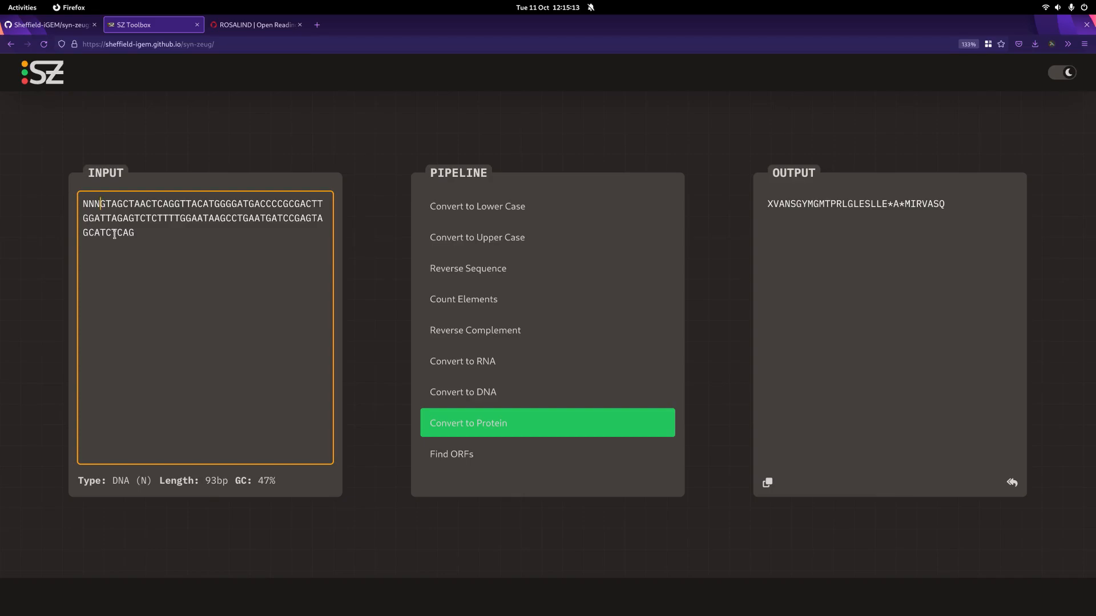
key("BackSpace")
key("BackSpace")
key("BackSpace")
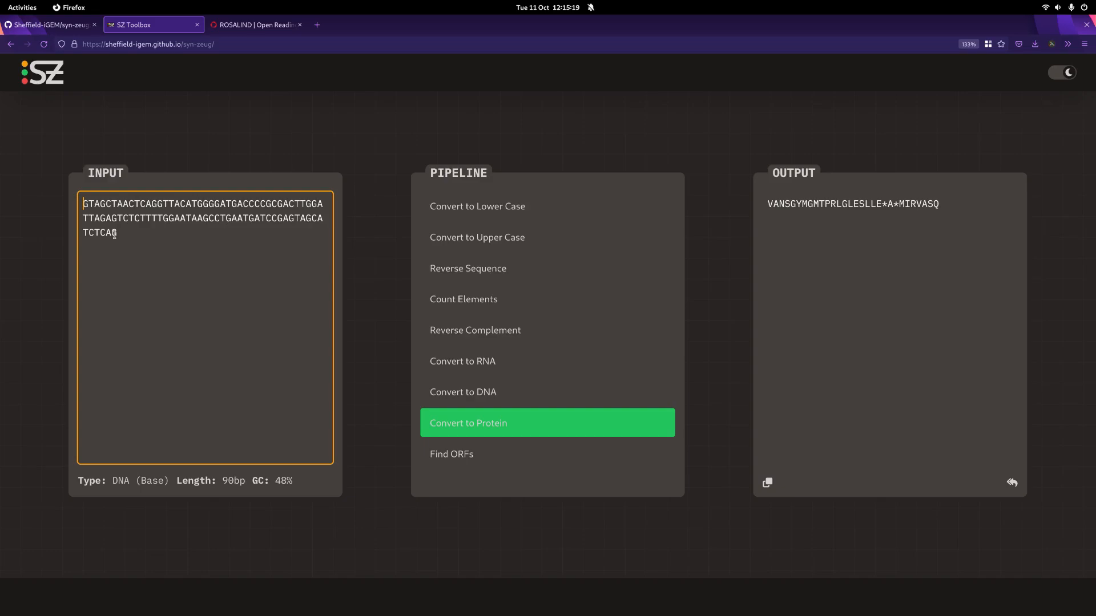
Step: Delete the leading bases GTAGCT from the DNA sequence
key("ctrl+Home")
key("Delete")
key("Delete")
key("Delete")
key("Delete")
key("Delete")
key("Delete")
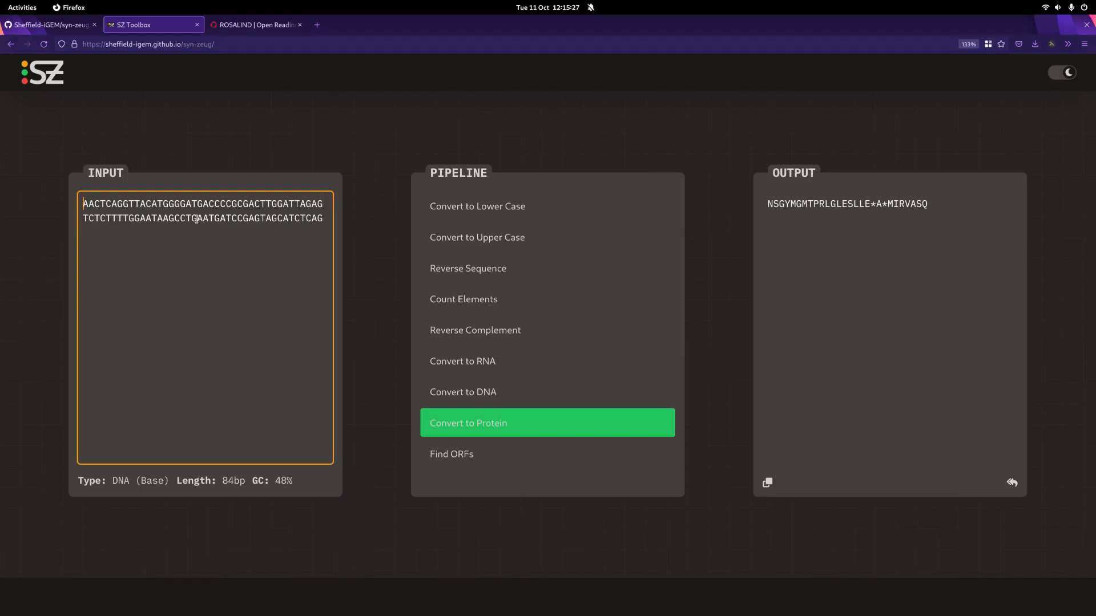
Step: Clear the trimmed sequence, and copy the full Rosalind_99 sample DNA from the ROSALIND page into the SZ Toolbox input again
key("ctrl+a")
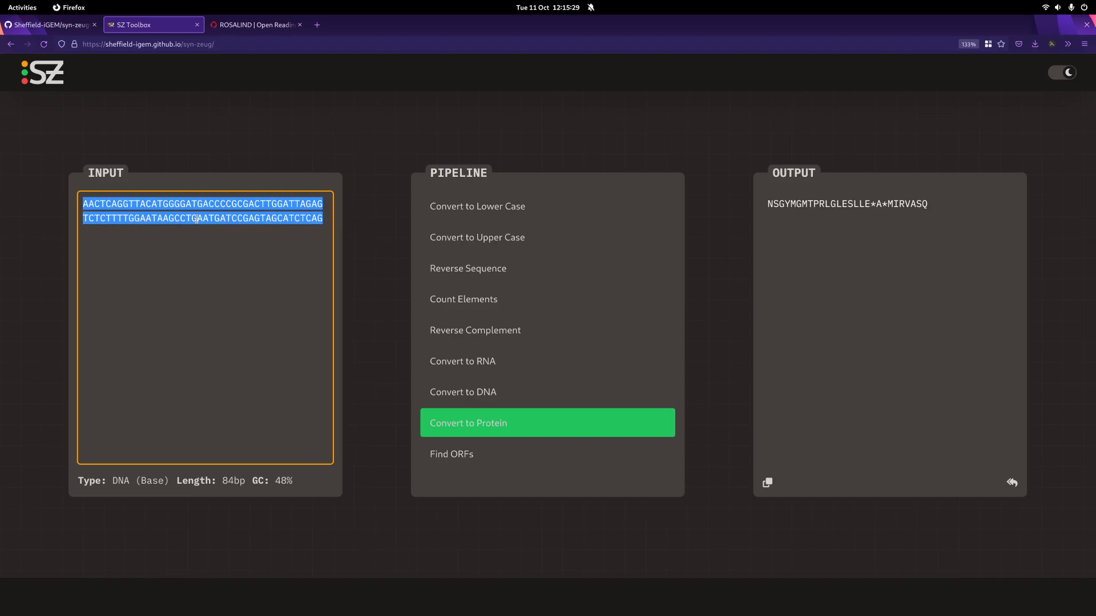
key("BackSpace")
key("ctrl+Tab")
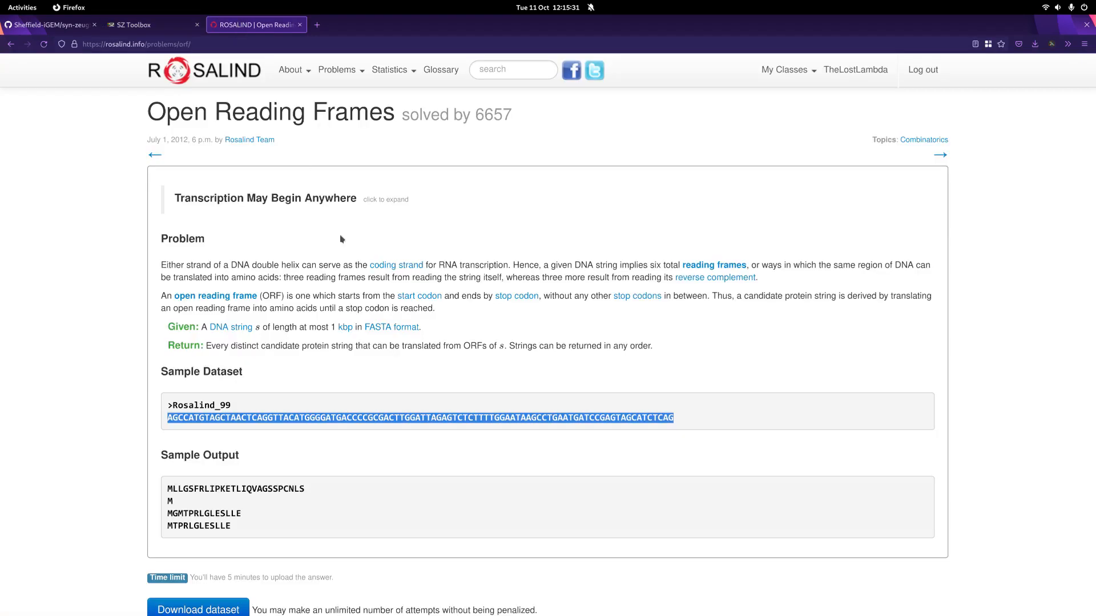
right_click(341, 420)
left_click(357, 428)
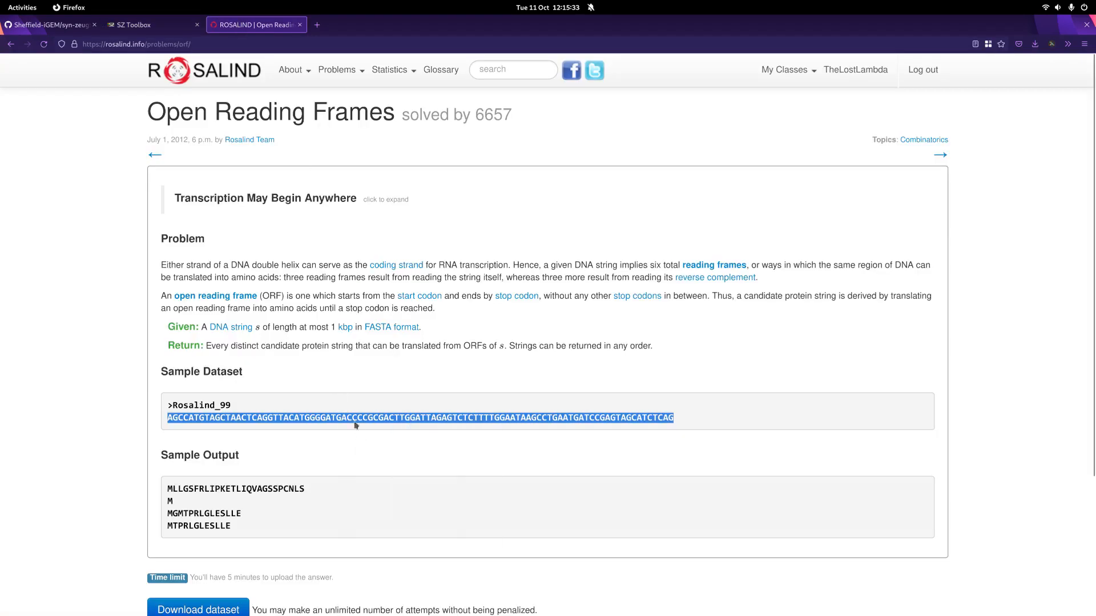
left_click(46, 24)
left_click(163, 24)
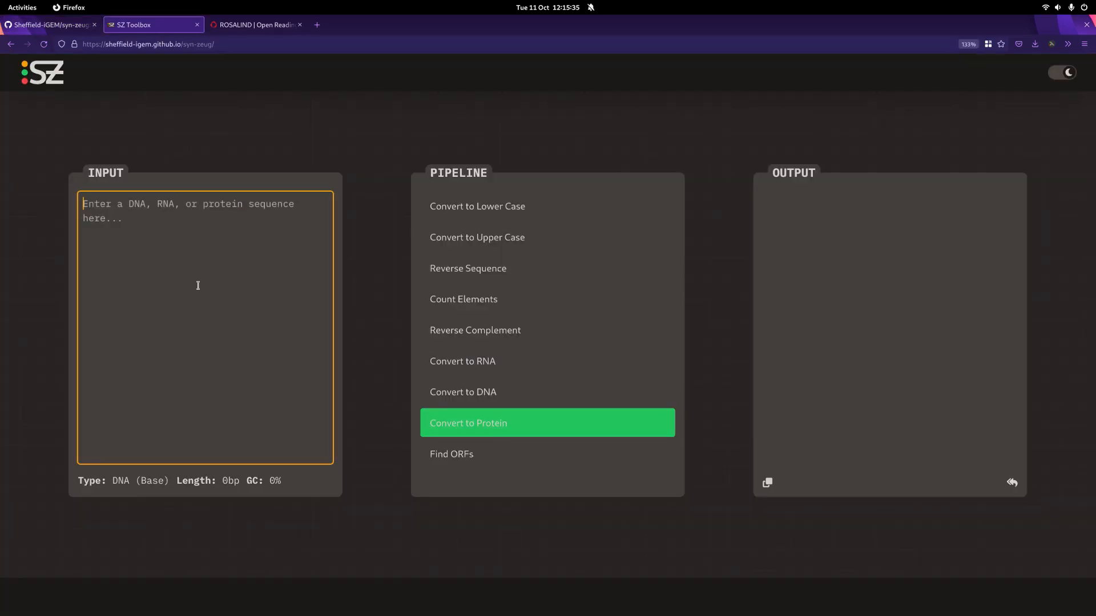
key("ctrl+v")
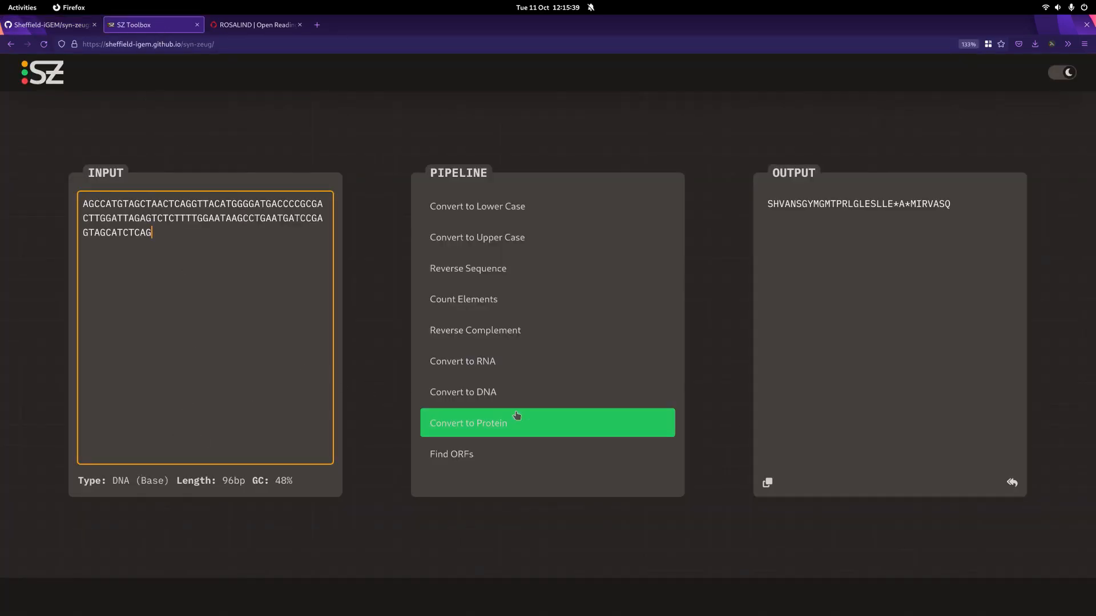
Step: Run Find ORFs on the Rosalind_99 DNA sequence, and switch back to Convert to Protein
left_click(475, 457)
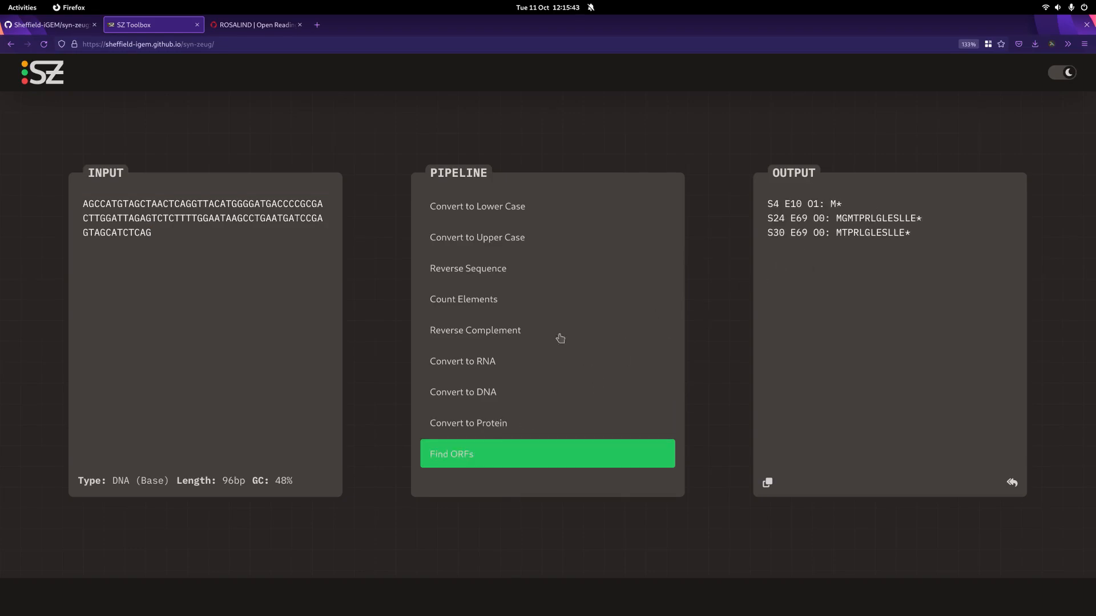
left_click(497, 426)
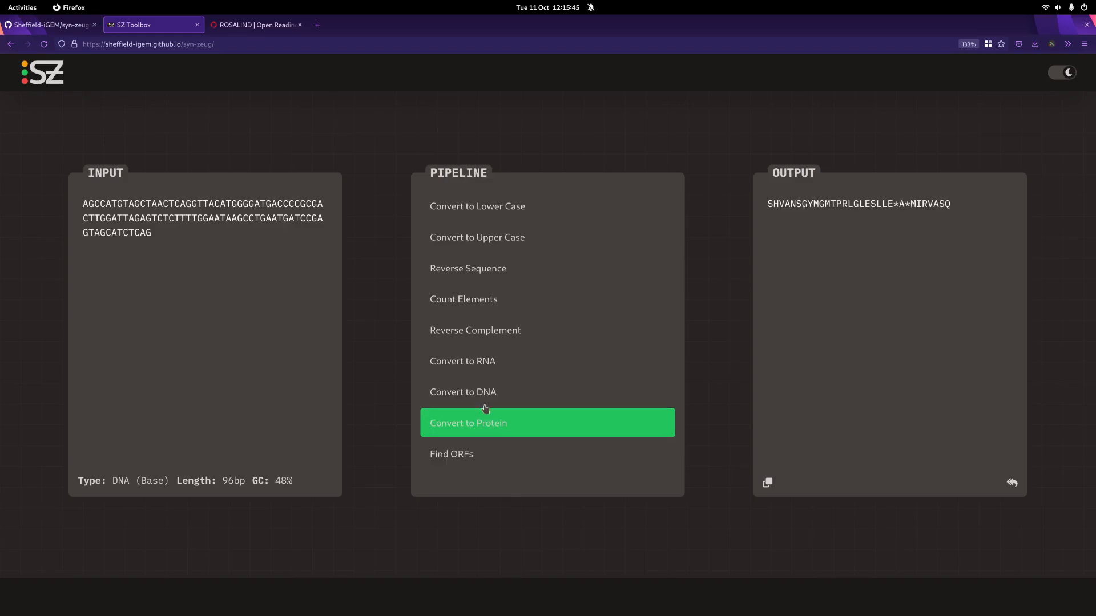
Step: Convert the DNA sequence to RNA and transfer the output back into the input
left_click(489, 363)
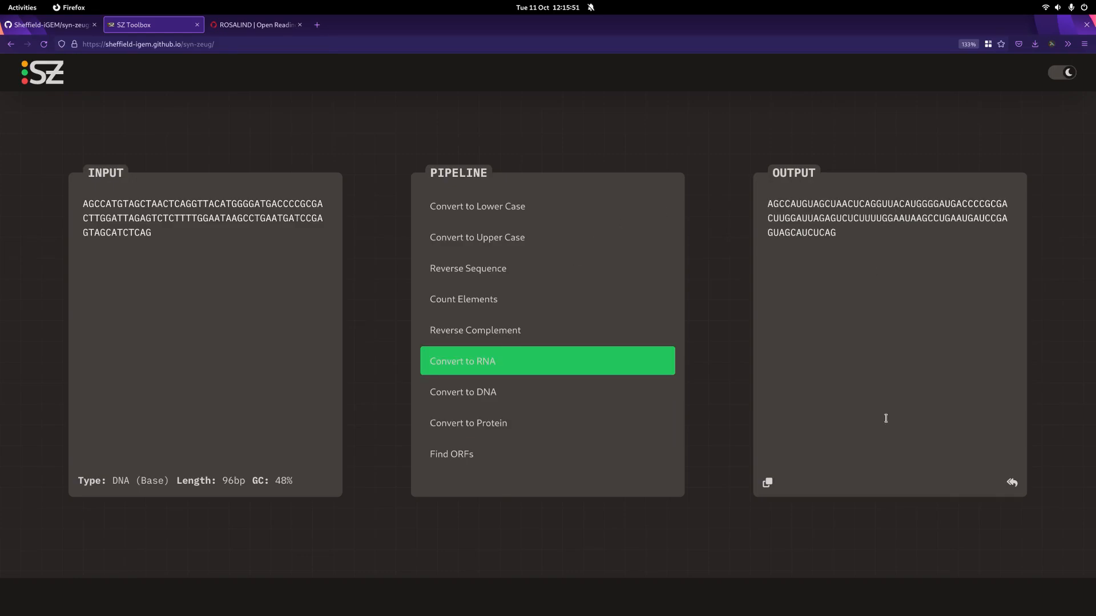
left_click(1012, 483)
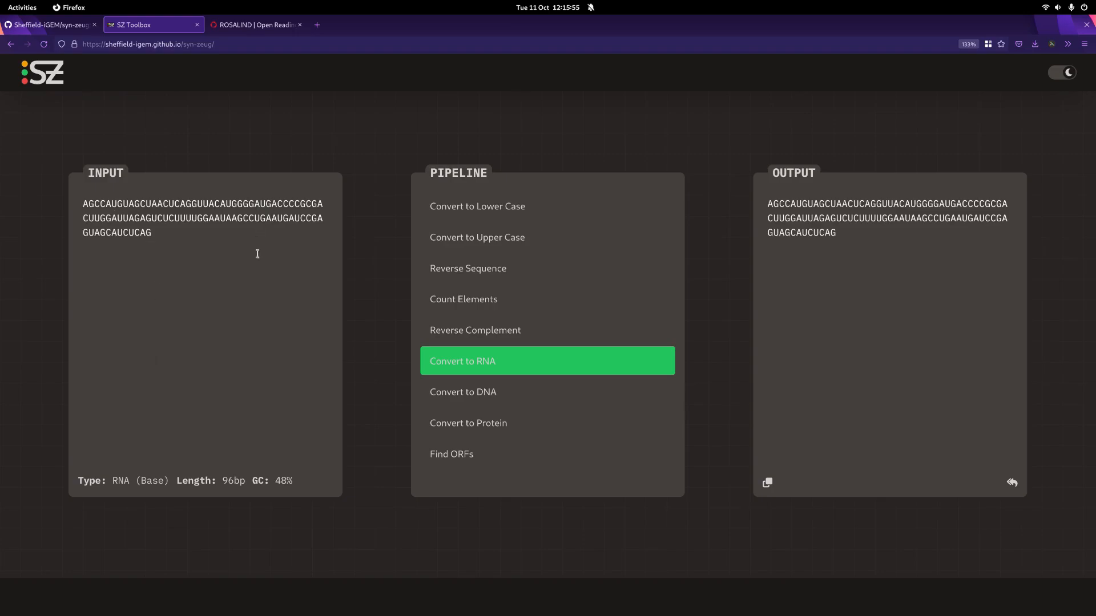
Step: Run Find ORFs on the RNA input and examine the start, end and offset labels in the output
left_click(449, 455)
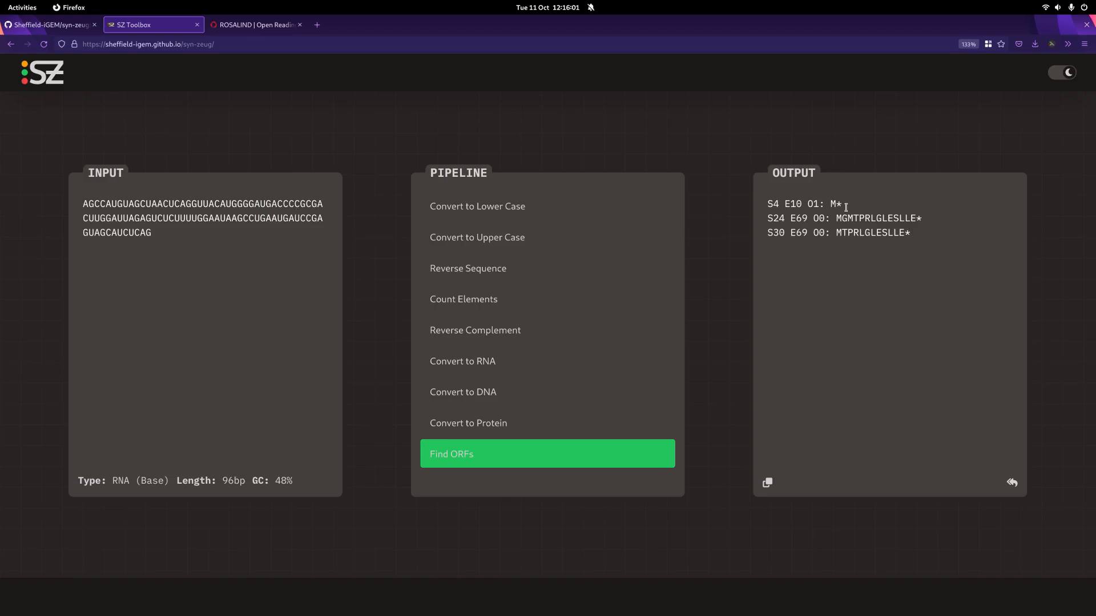
left_click_drag(775, 203, 815, 203)
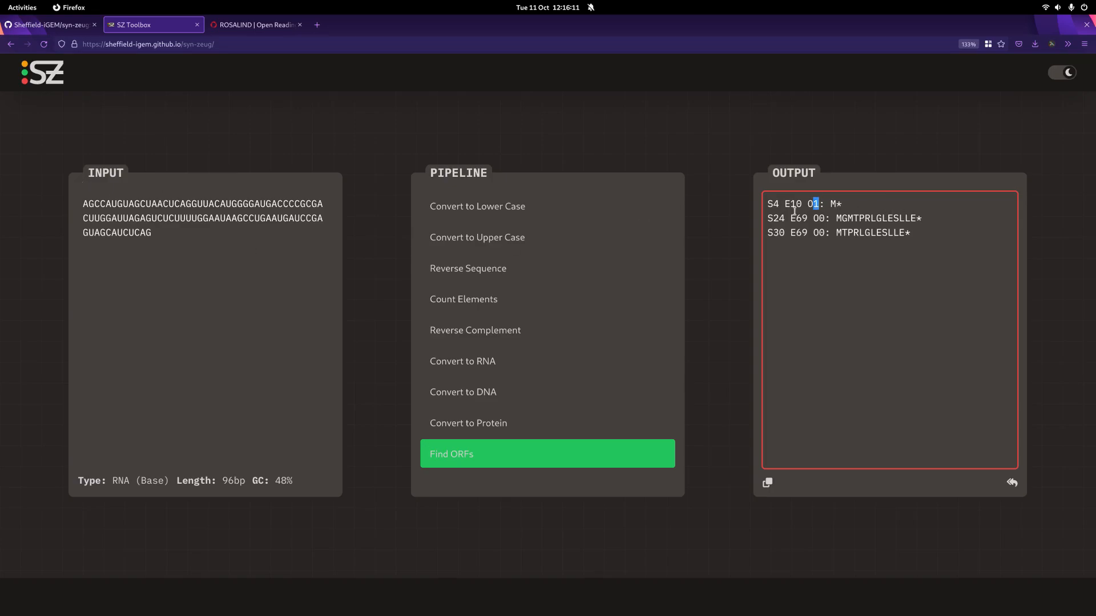
left_click(817, 206)
mouse_move(813, 217)
left_mouse_down()
mouse_move(825, 233)
mouse_move(818, 205)
left_mouse_up()
left_click(845, 191)
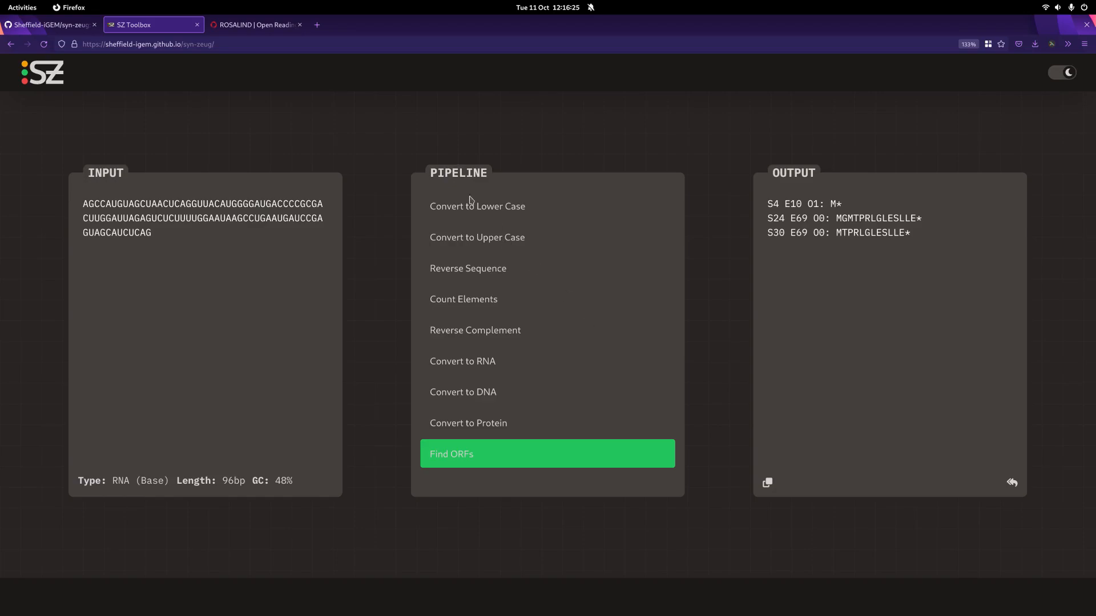
Step: Switch to the ROSALIND page and view the sample output for the Open Reading Frames problem
left_click(257, 26)
scroll(151, 302, "down", 5)
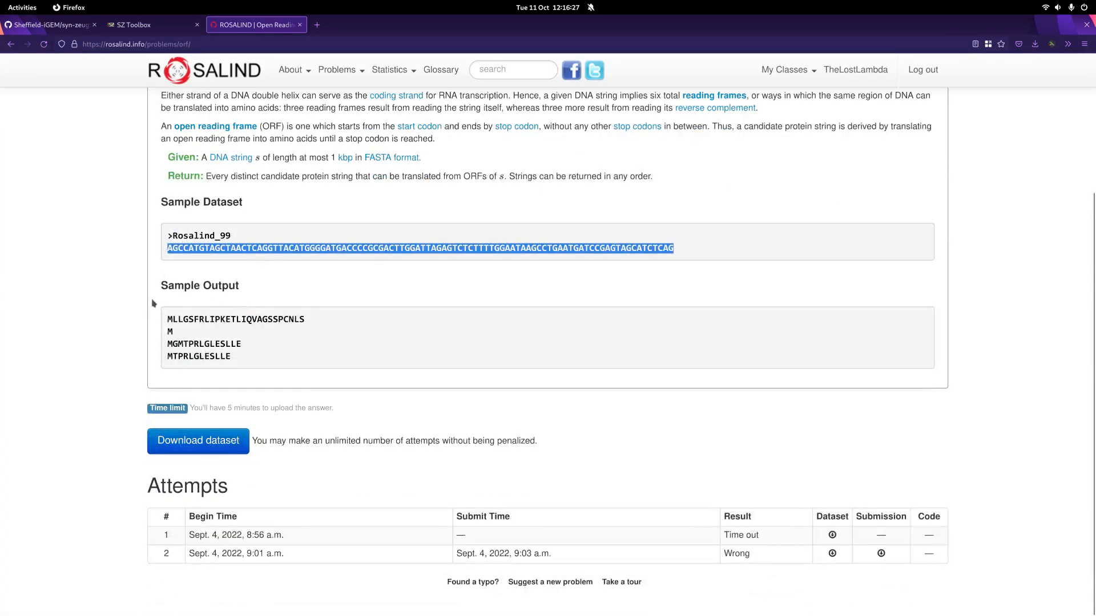
Step: Return to the SZ Toolbox and paste its copied Find ORFs output into a new gedit document
scroll(147, 286, "up", 5)
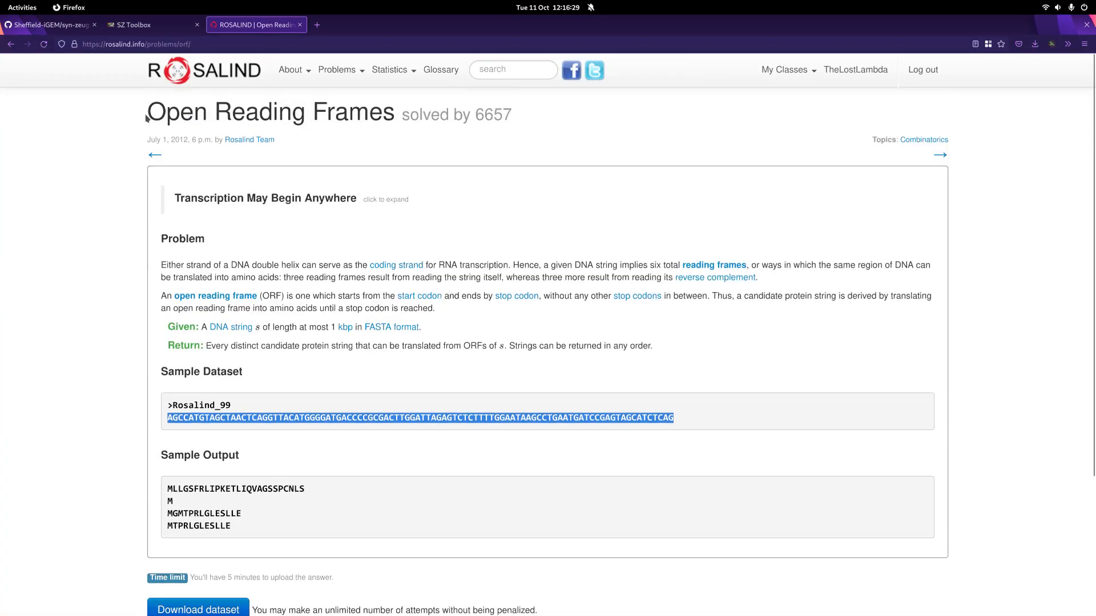
left_click(137, 26)
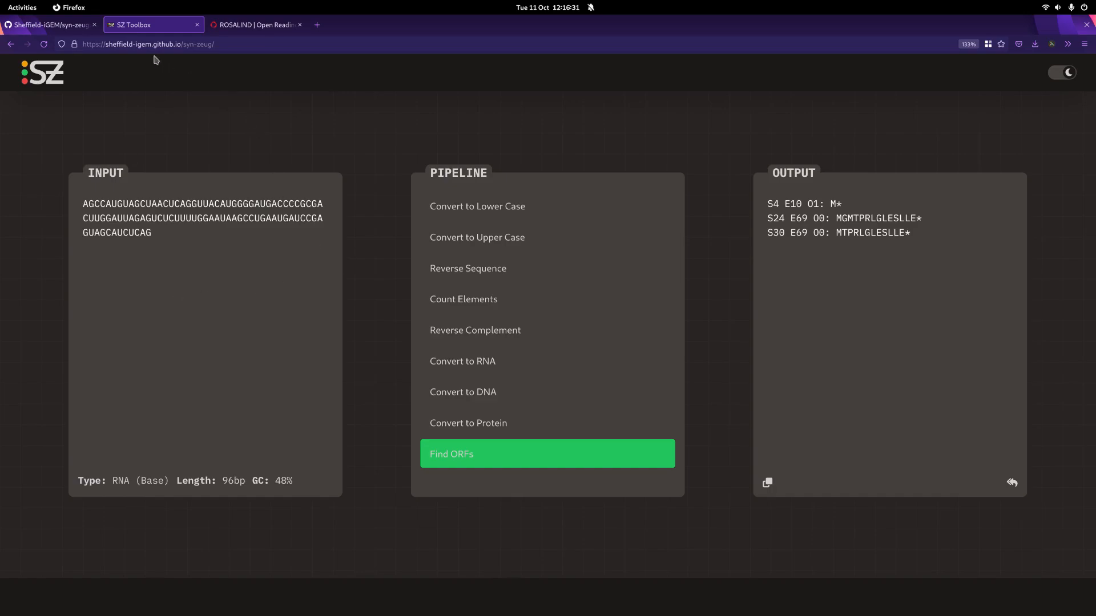
key("super")
type("ge")
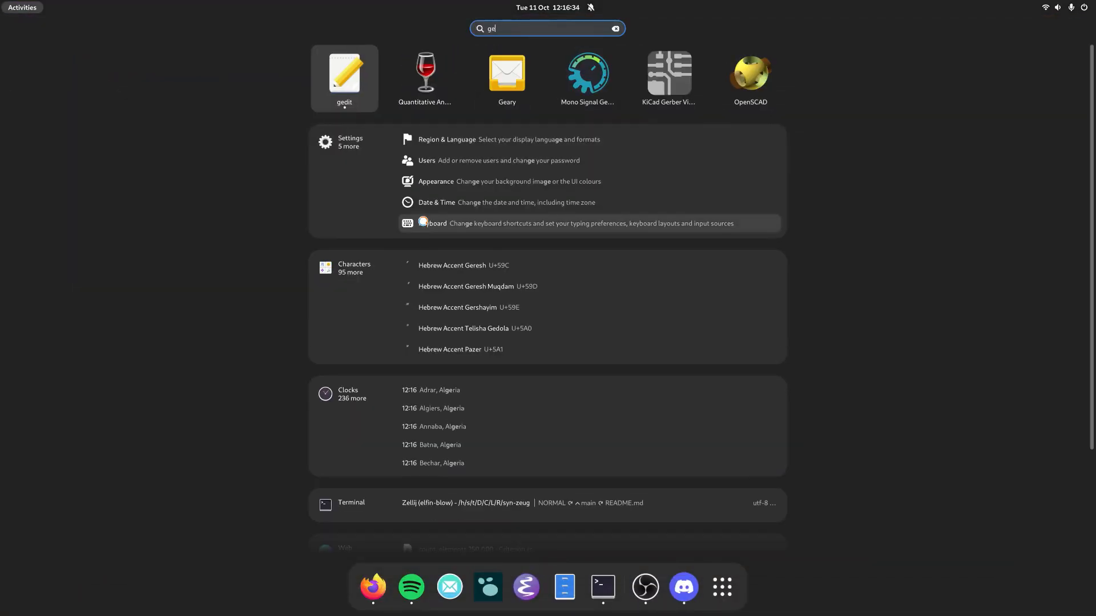
key("Return")
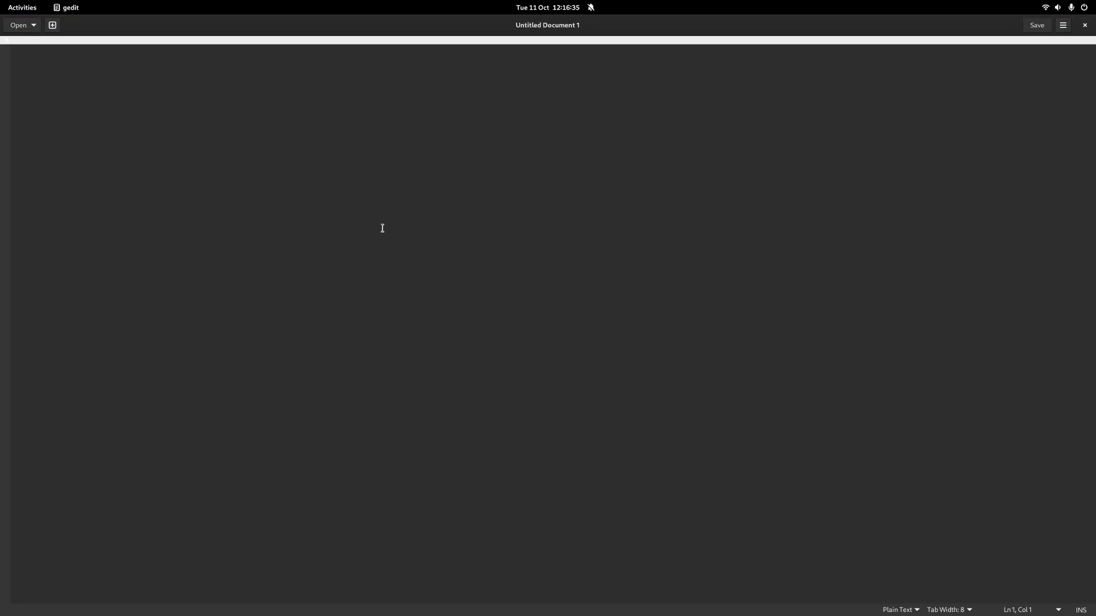
key("ctrl+v")
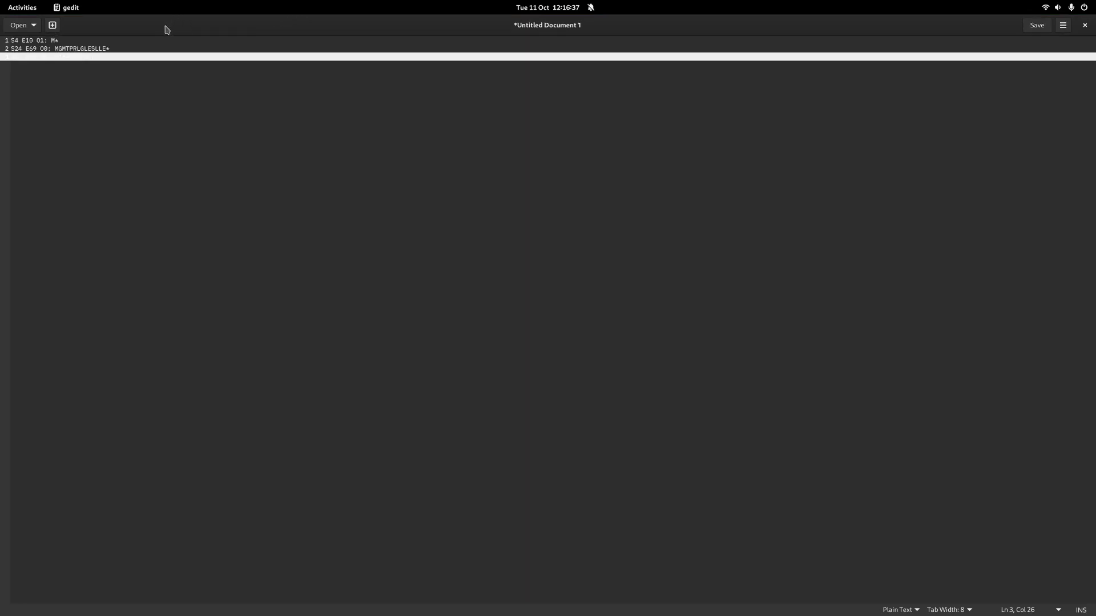
key("Return")
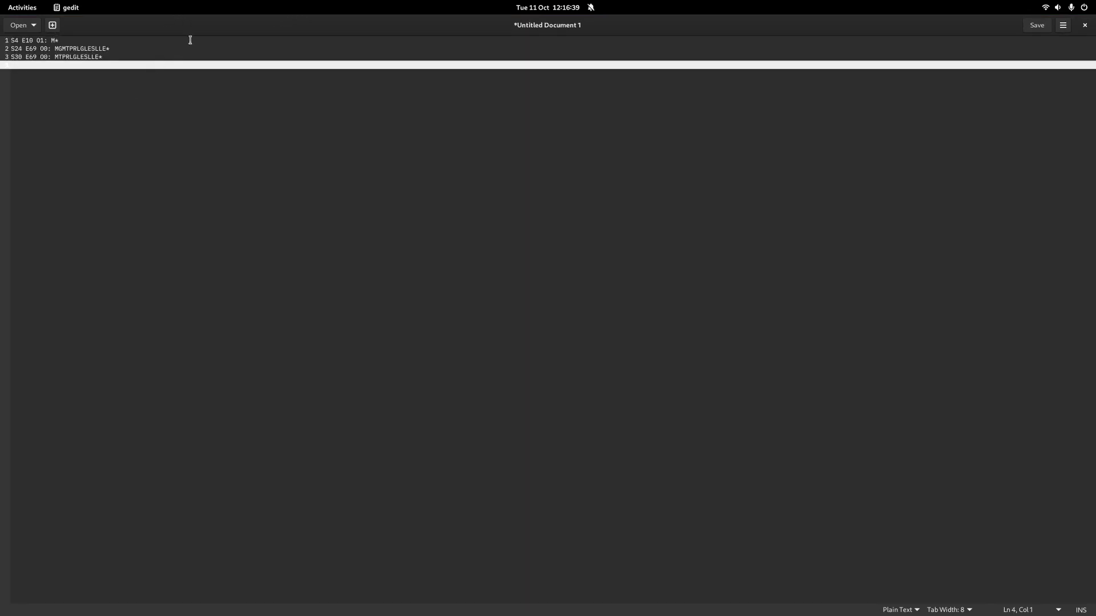
Step: Shrink the gedit window and place it over the ROSALIND page, next to the Sample Output
left_click_drag(201, 29, 530, 525)
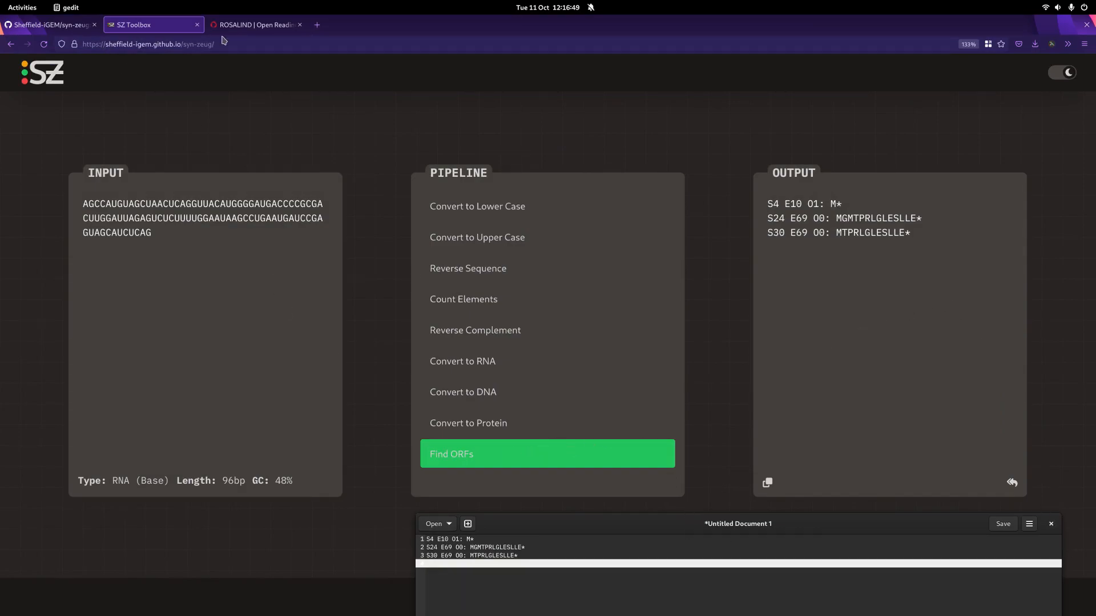
left_click(262, 29)
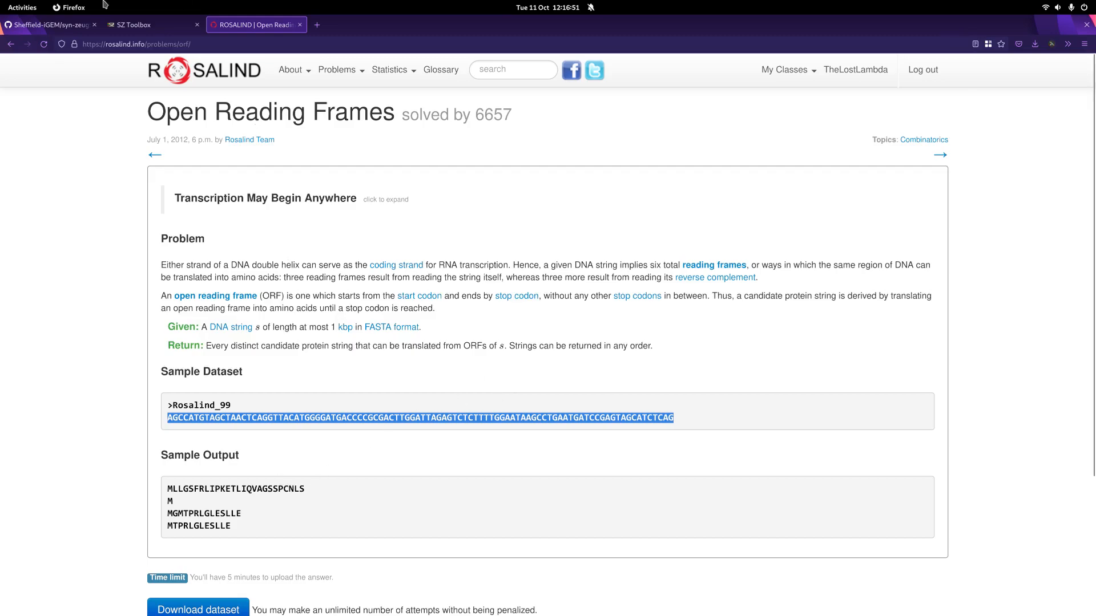
mouse_move(1, 0)
left_click(773, 325)
left_click_drag(576, 528, 454, 432)
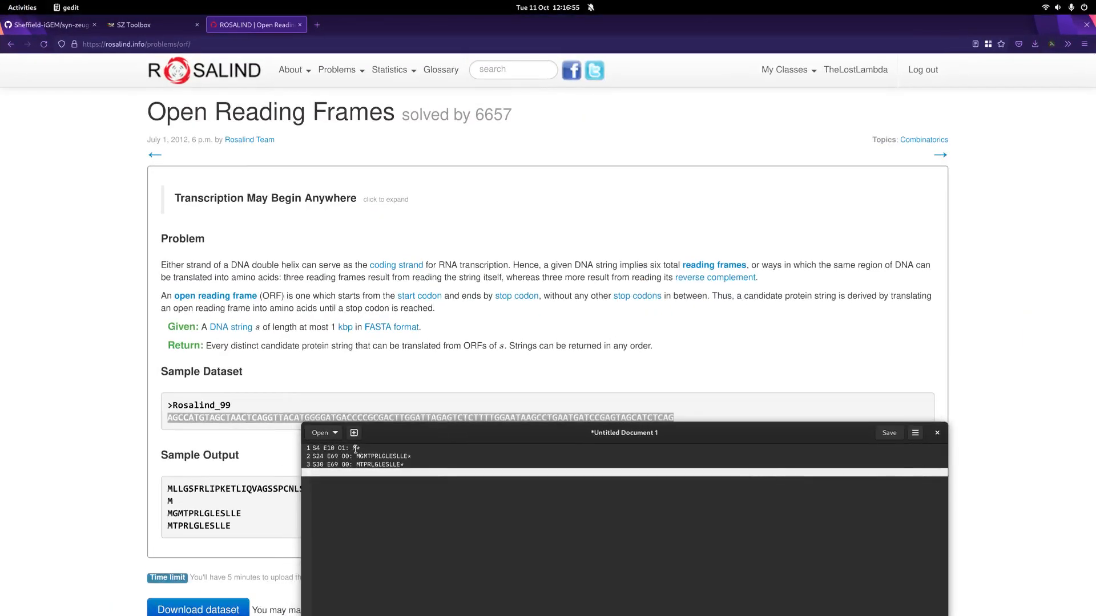
Step: Compare the M, MGMTPRLGLESLLE and MTPRLGLESLLE proteins in gedit with the ROSALIND sample output, and inspect its first line
double_click(170, 501)
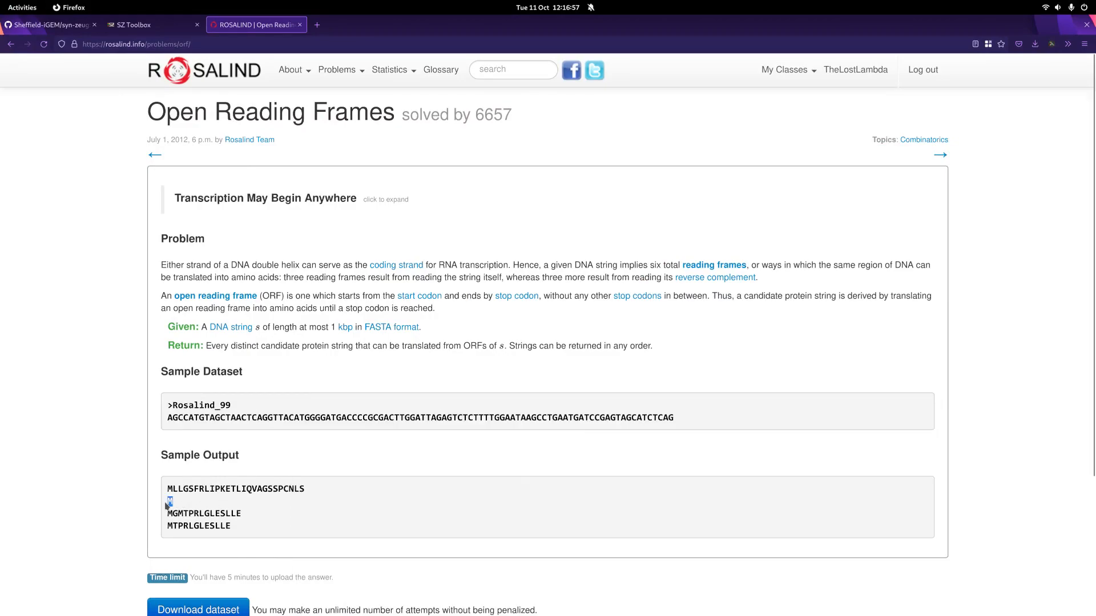
mouse_move(0, 0)
left_click(759, 330)
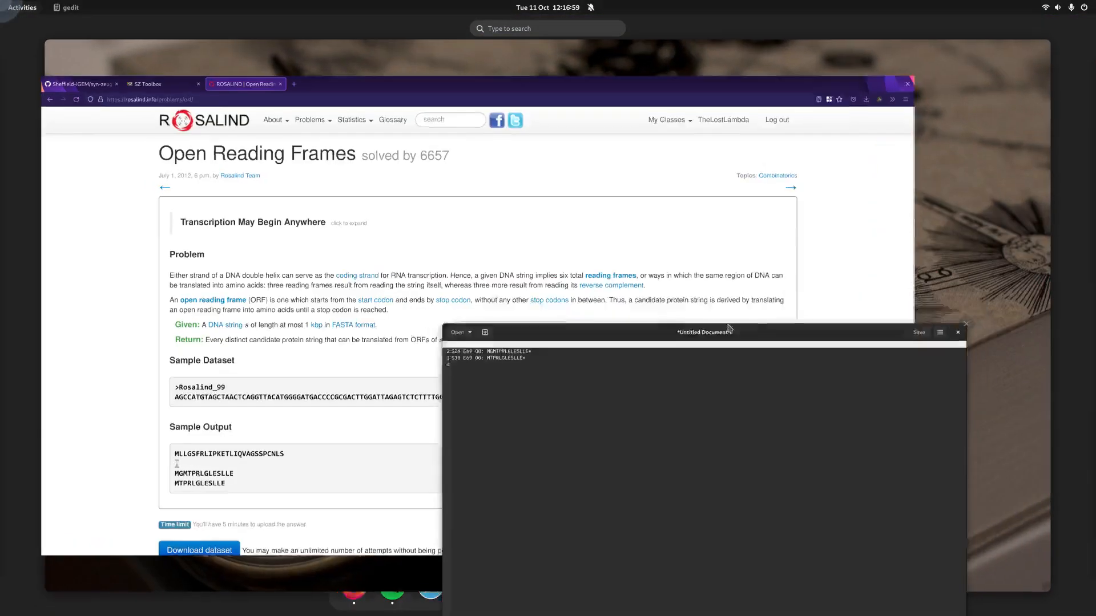
double_click(370, 458)
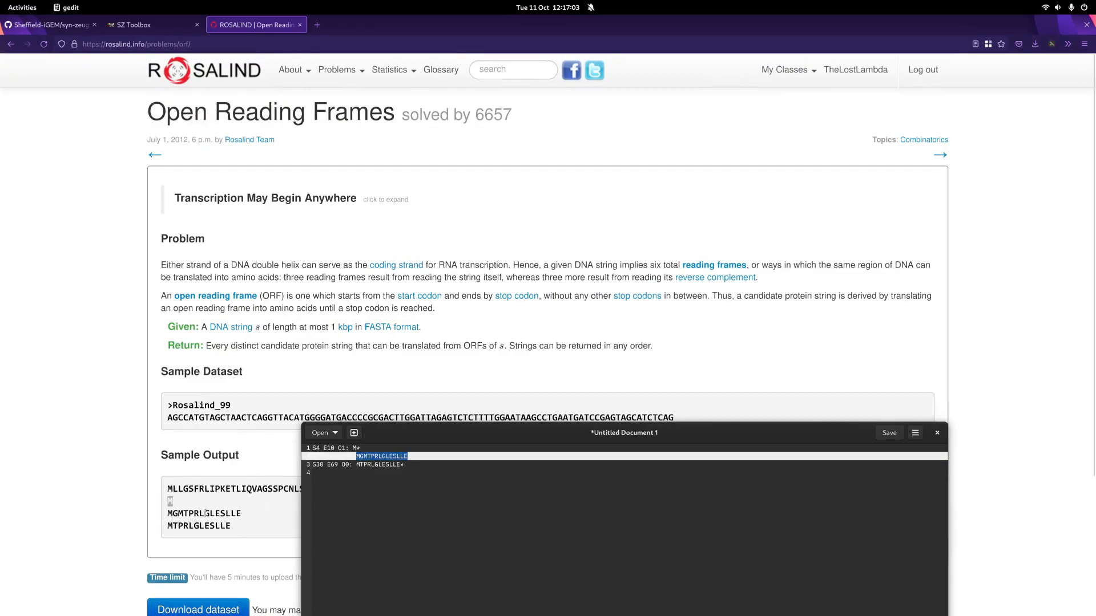
double_click(365, 465)
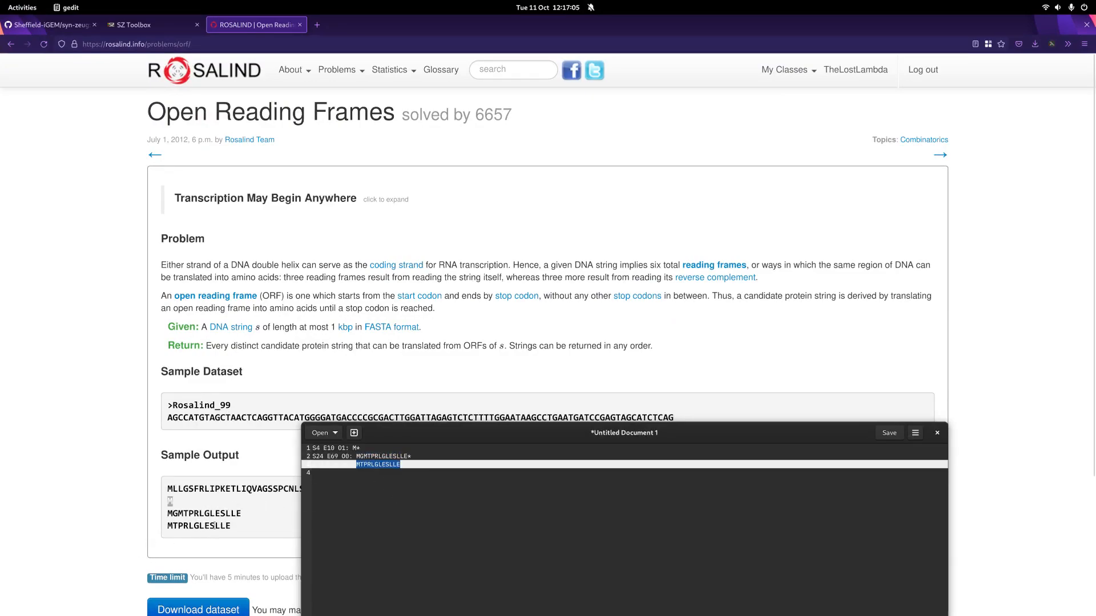
left_click(286, 489)
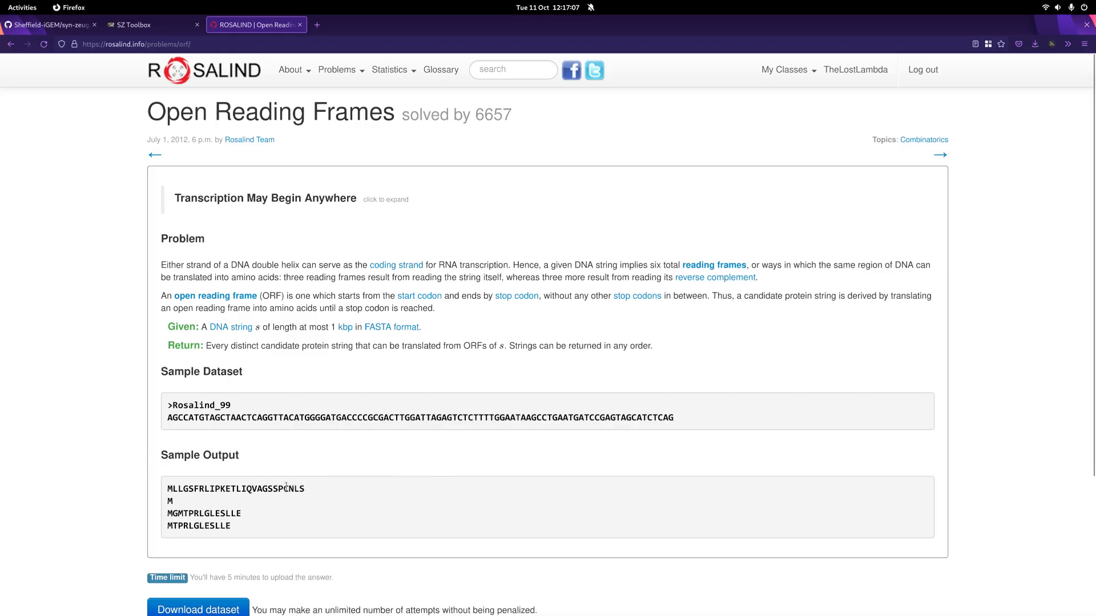
double_click(286, 488)
left_click(312, 476)
Step: Switch to the SZ Toolbox, reverse complement the RNA sequence and transfer the output back into the input
left_click(133, 26)
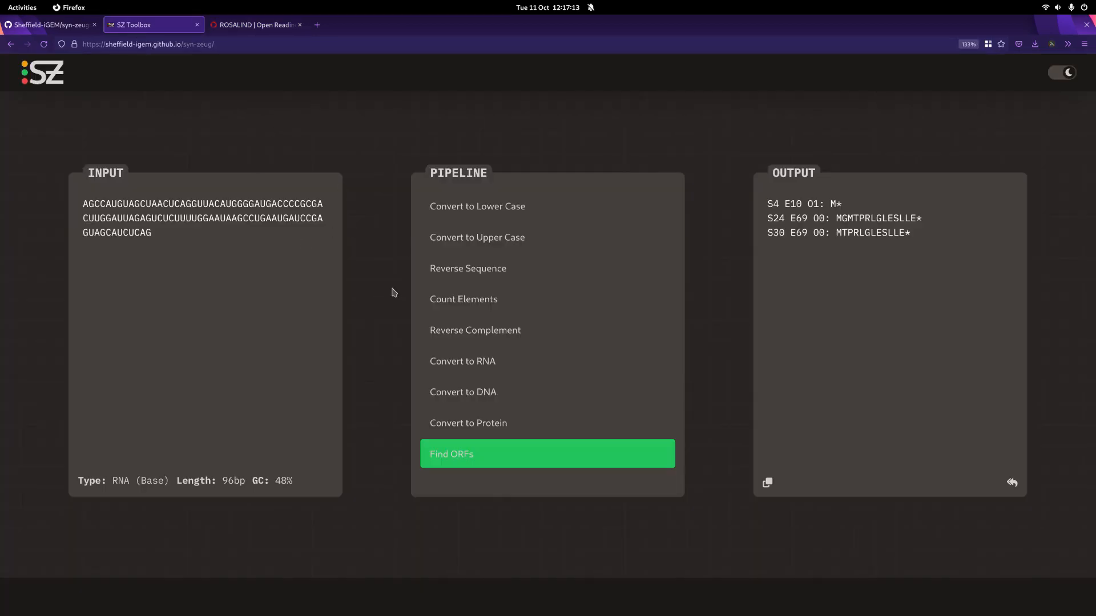
left_click(472, 335)
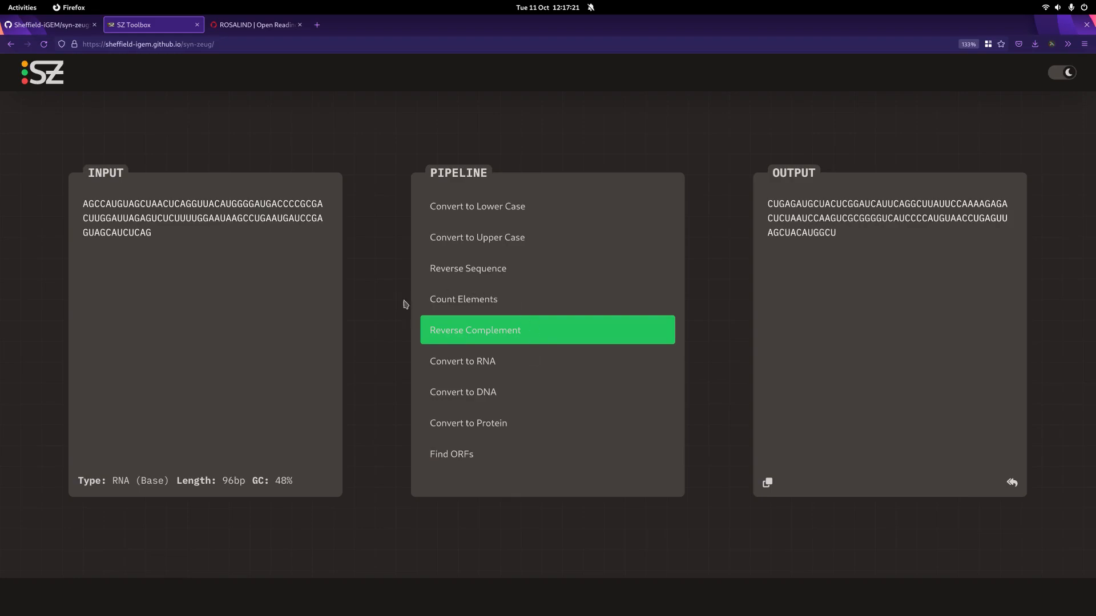
left_click(1012, 486)
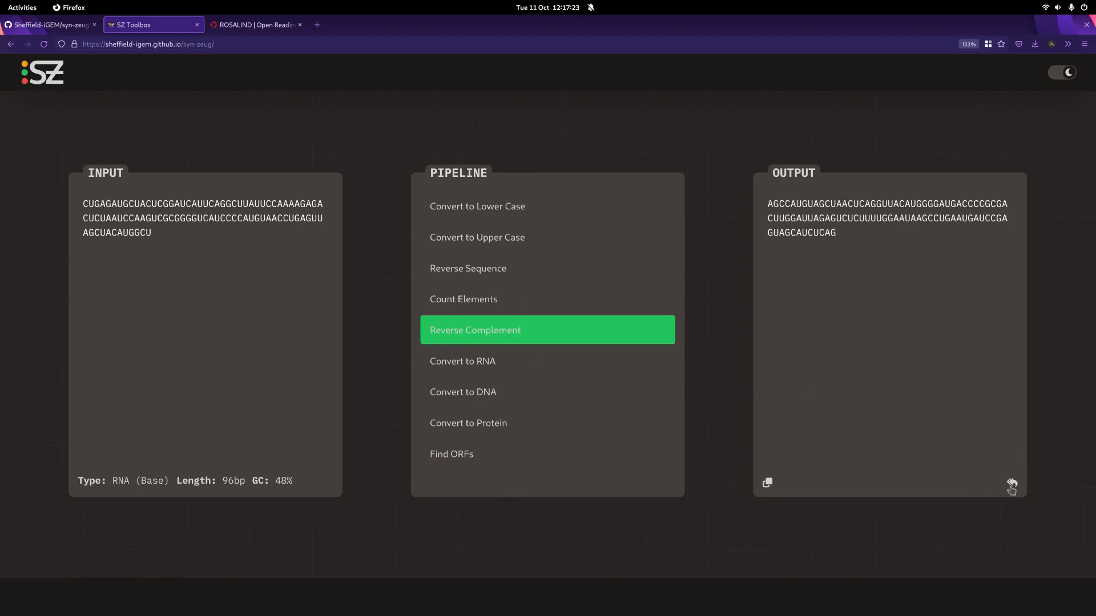
Step: Run Find ORFs on the reverse complement and compare its longest protein with the first line of the ROSALIND sample output
left_click(480, 455)
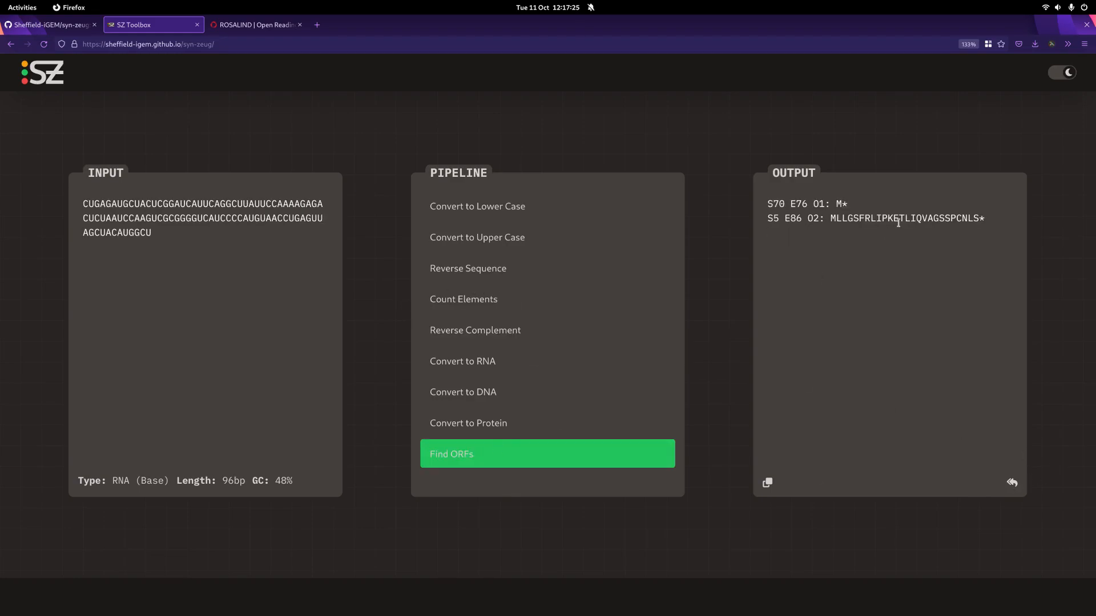
left_click(835, 204)
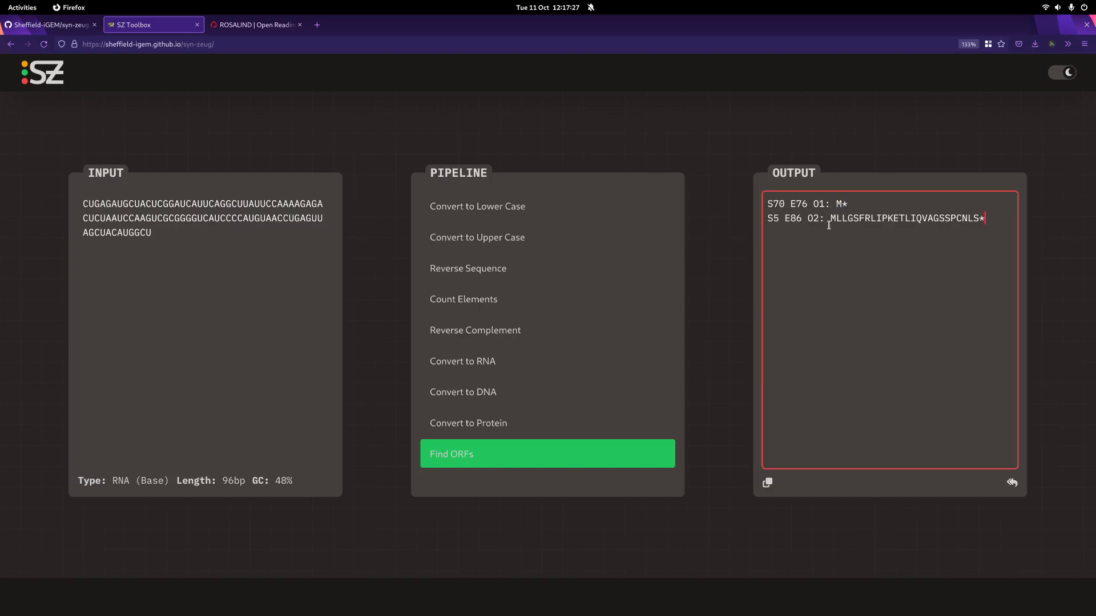
left_click_drag(832, 218, 983, 220)
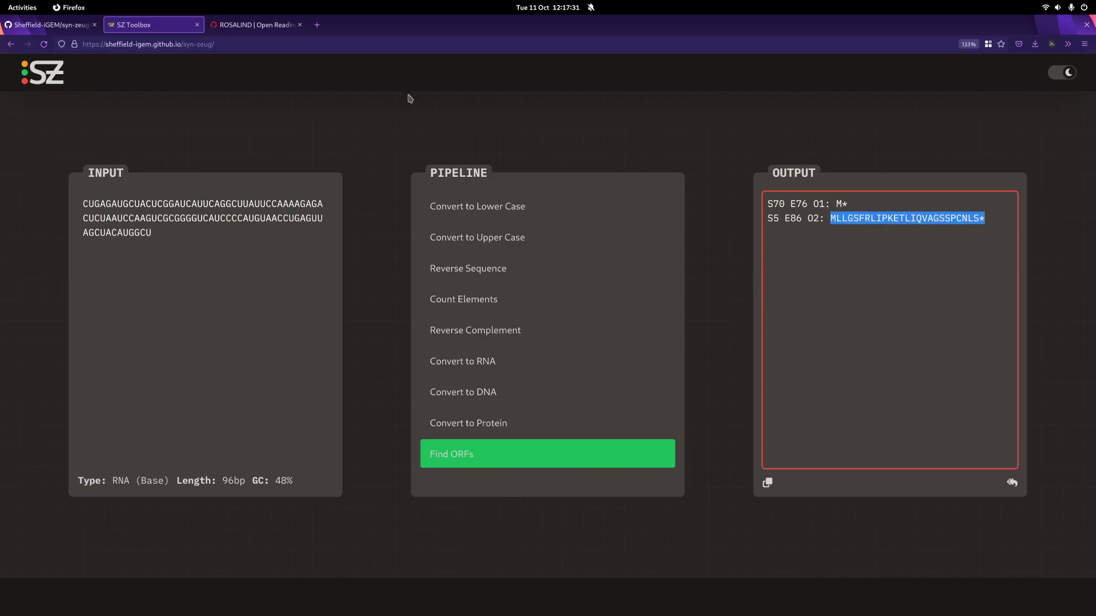
left_click(289, 27)
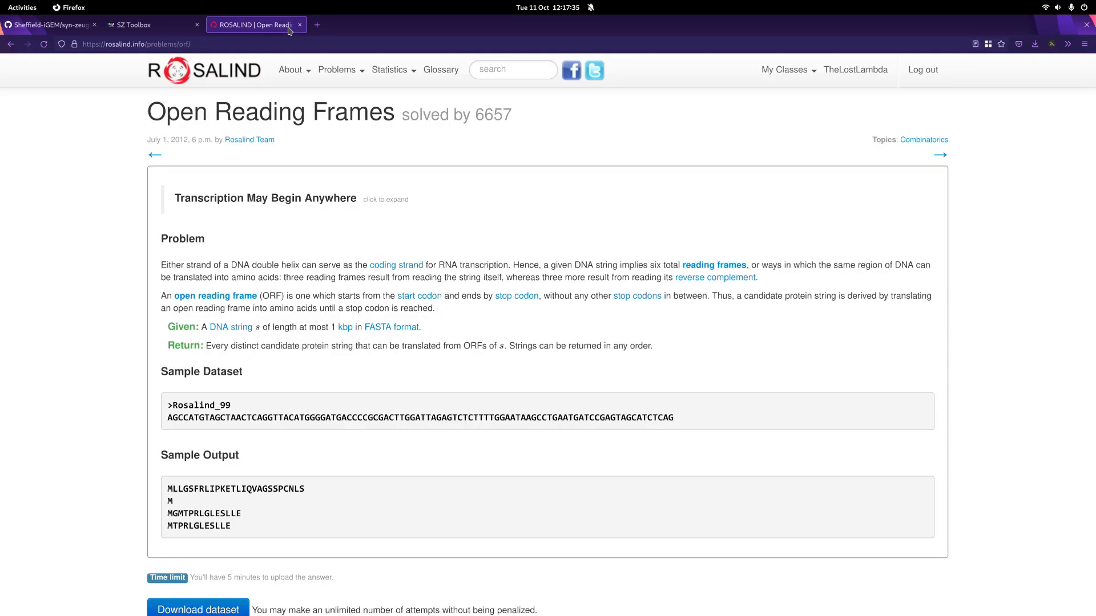
left_click_drag(167, 490, 308, 494)
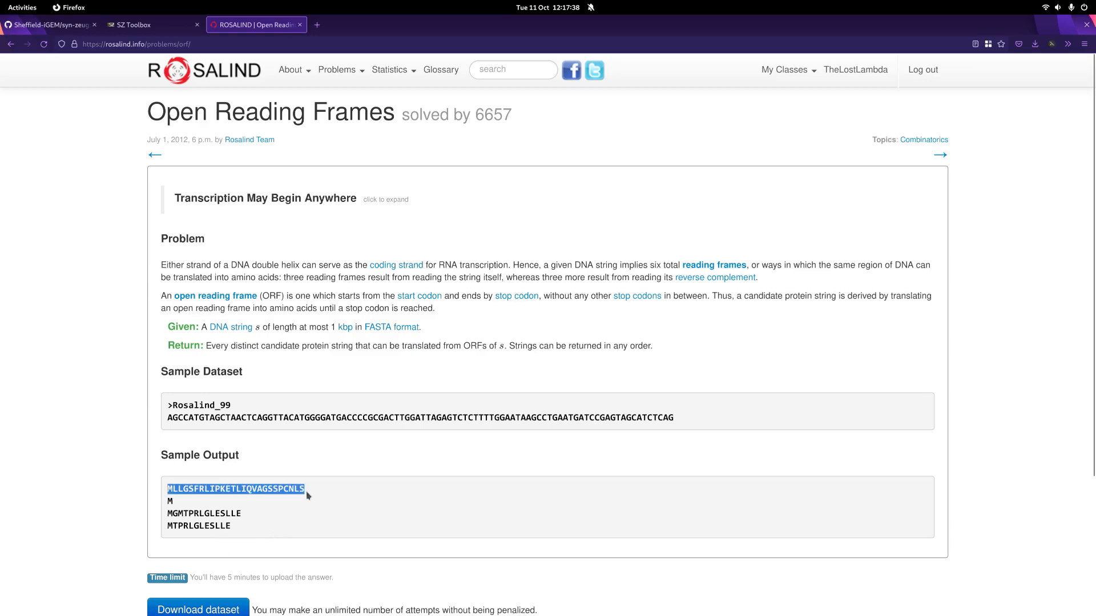
Step: Return to the SZ Toolbox, show the RNA input converted to DNA, and switch back to Find ORFs
left_click(51, 27)
left_click(115, 28)
left_click(918, 309)
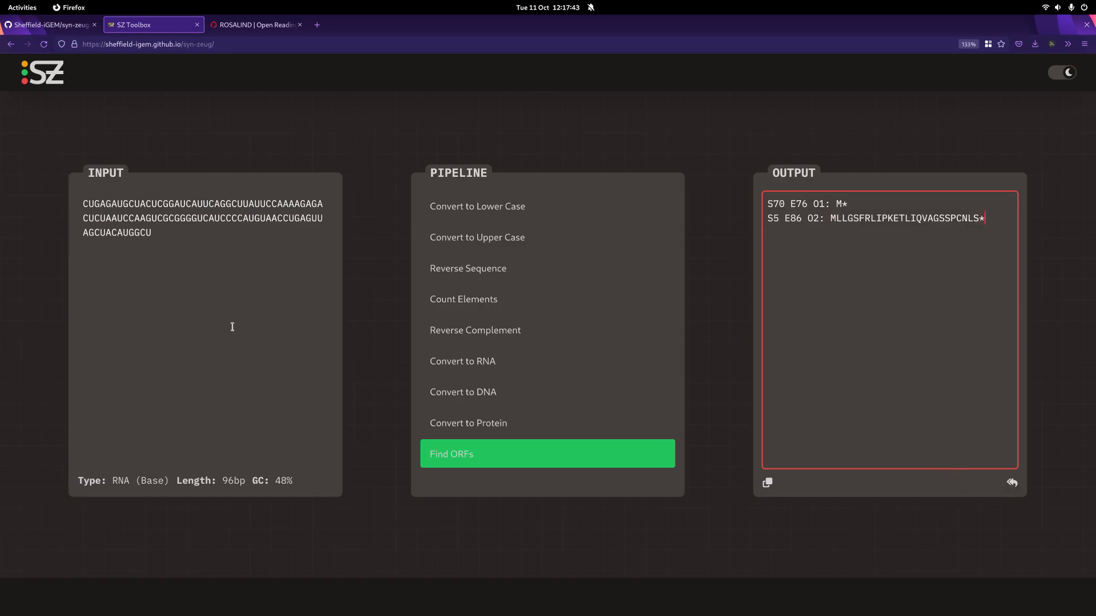
left_click(484, 392)
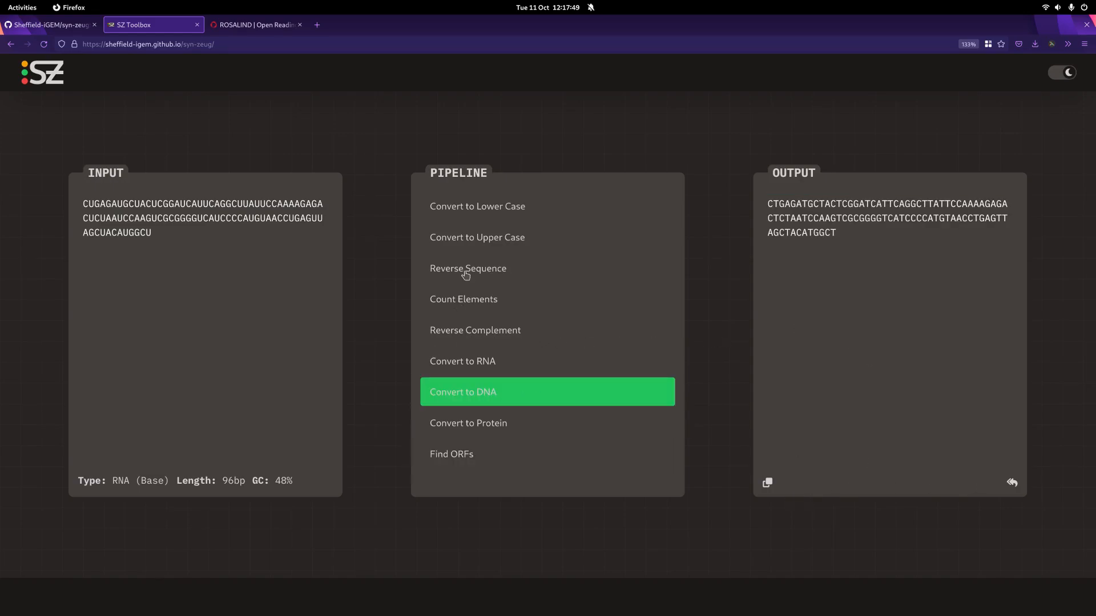
left_click(459, 455)
Step: Copy the protein MLLGSFRLIPKETLIQVAGSSPCNLS from the ORF output and replace the entire input with it
double_click(918, 218)
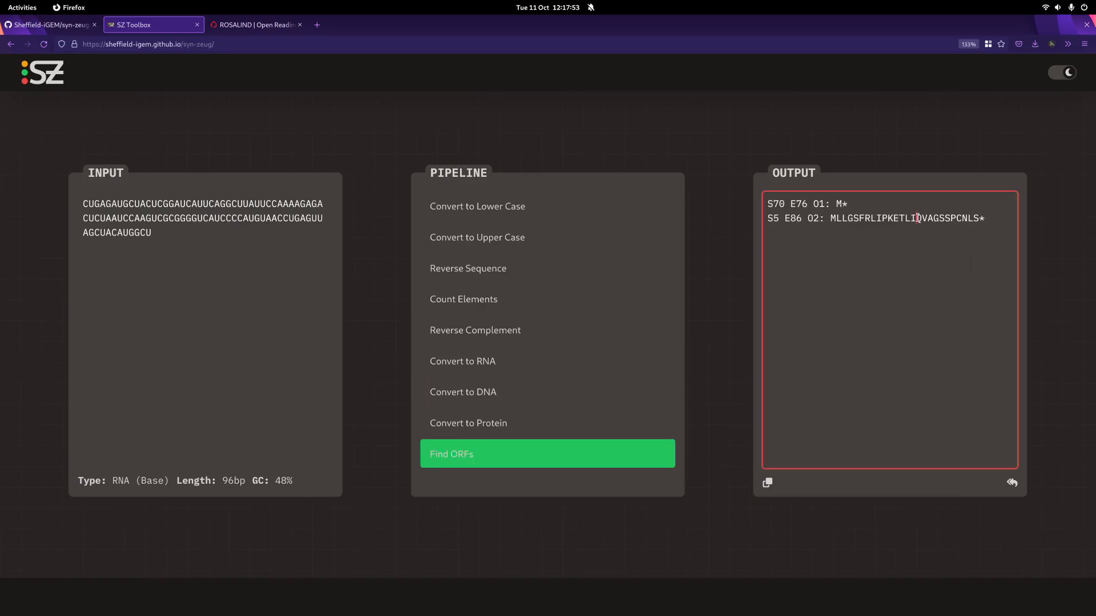
right_click(919, 220)
left_click(945, 264)
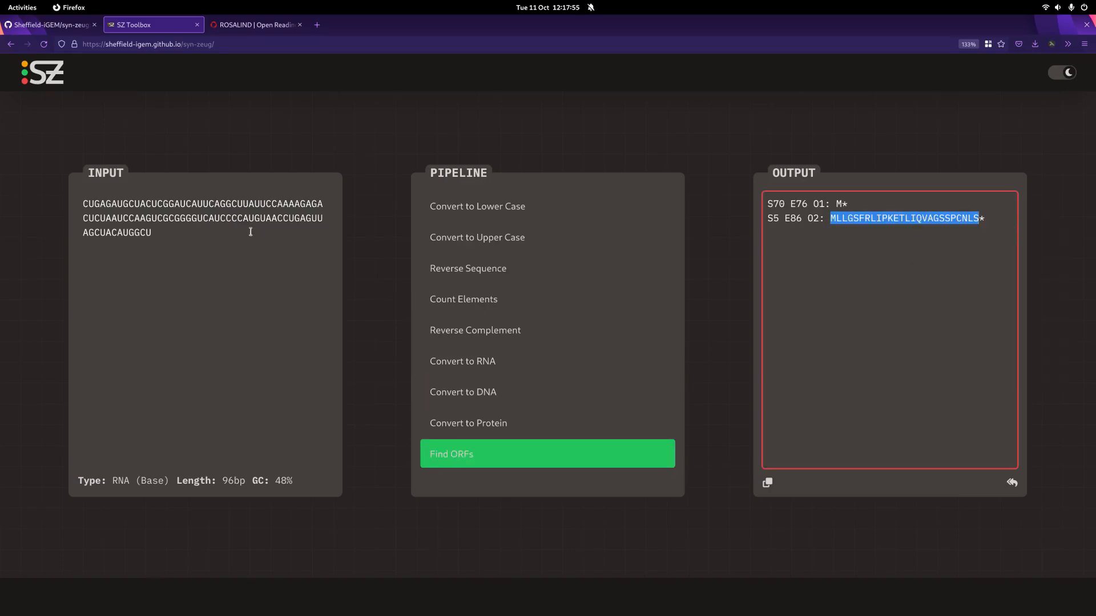
left_click(238, 230)
key("ctrl+a")
key("ctrl+v")
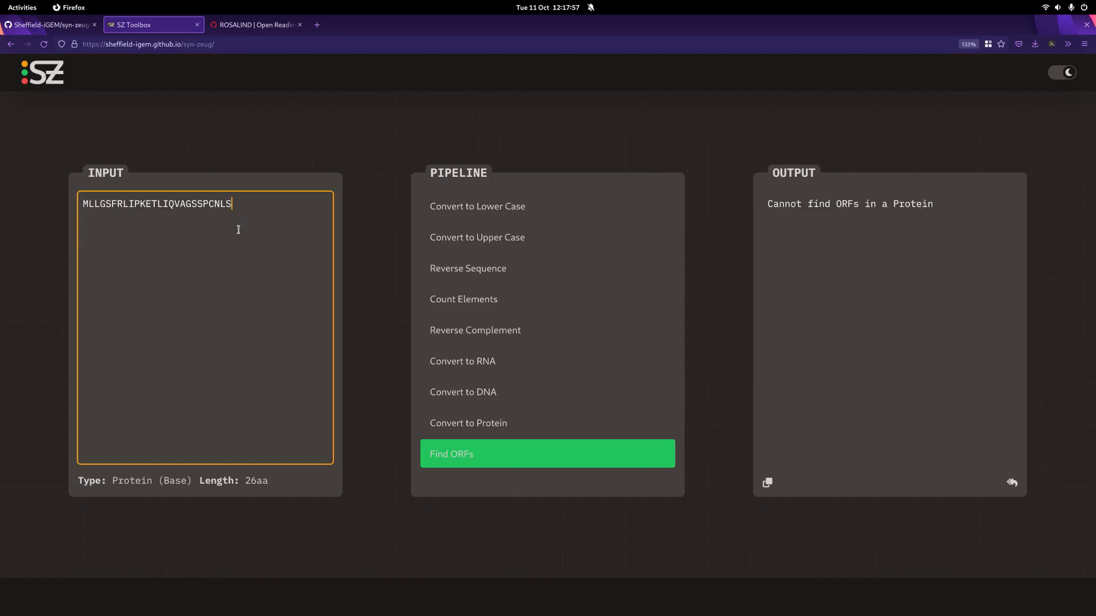
Step: Run Count Elements on the protein input, highlight the count for L and copy the whole output
left_click(476, 302)
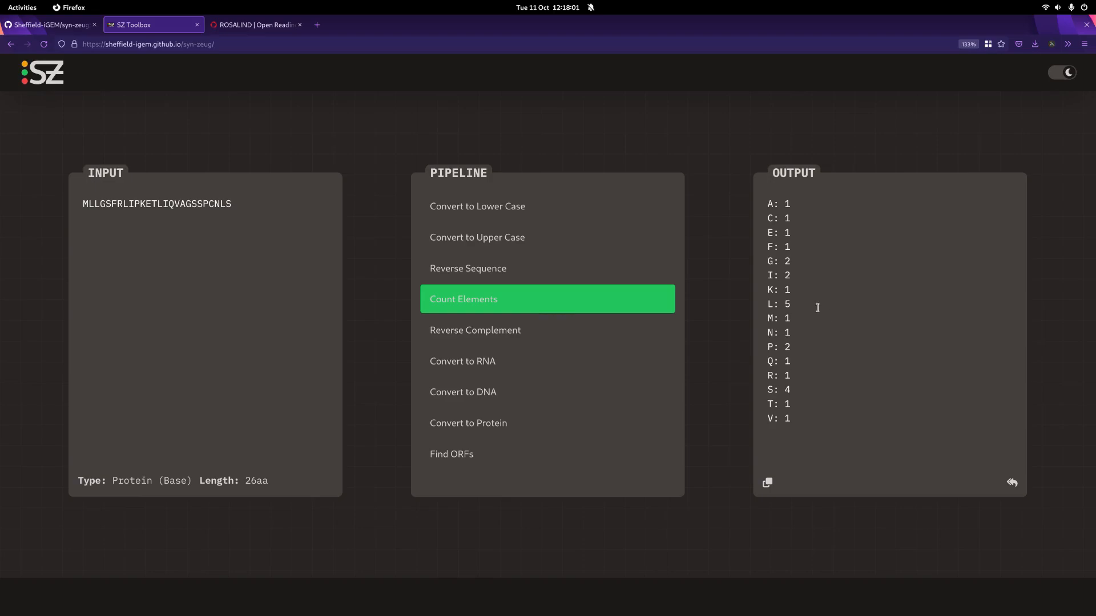
left_click_drag(782, 303, 794, 305)
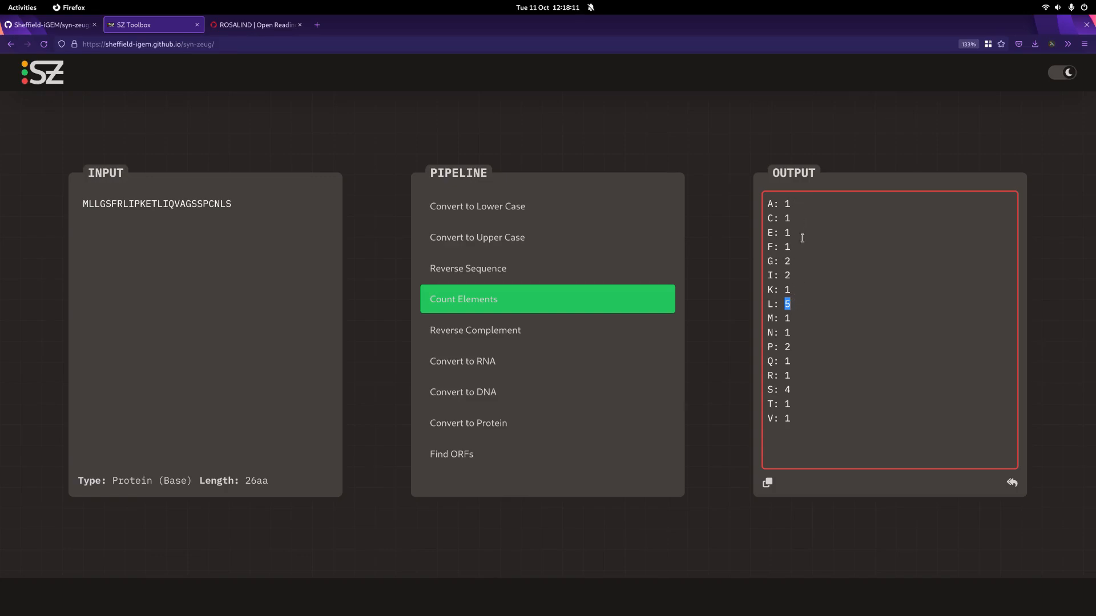
left_click(767, 483)
Step: Replace the gedit document's contents with the copied element counts and highlight the lines from F through V
mouse_move(2, 2)
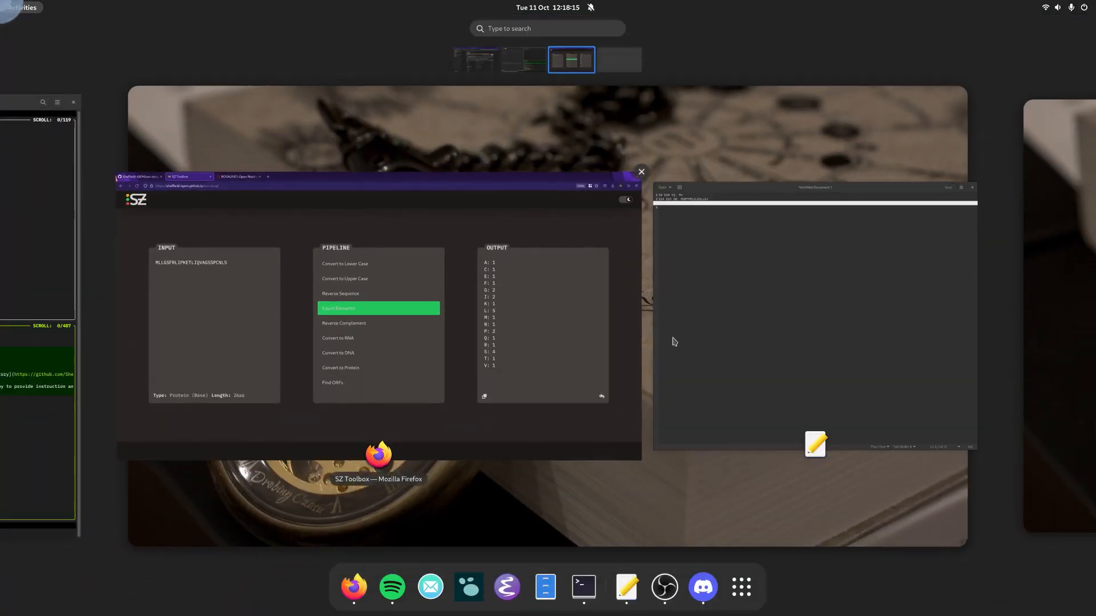
left_click(689, 321)
key("ctrl+a")
key("ctrl+v")
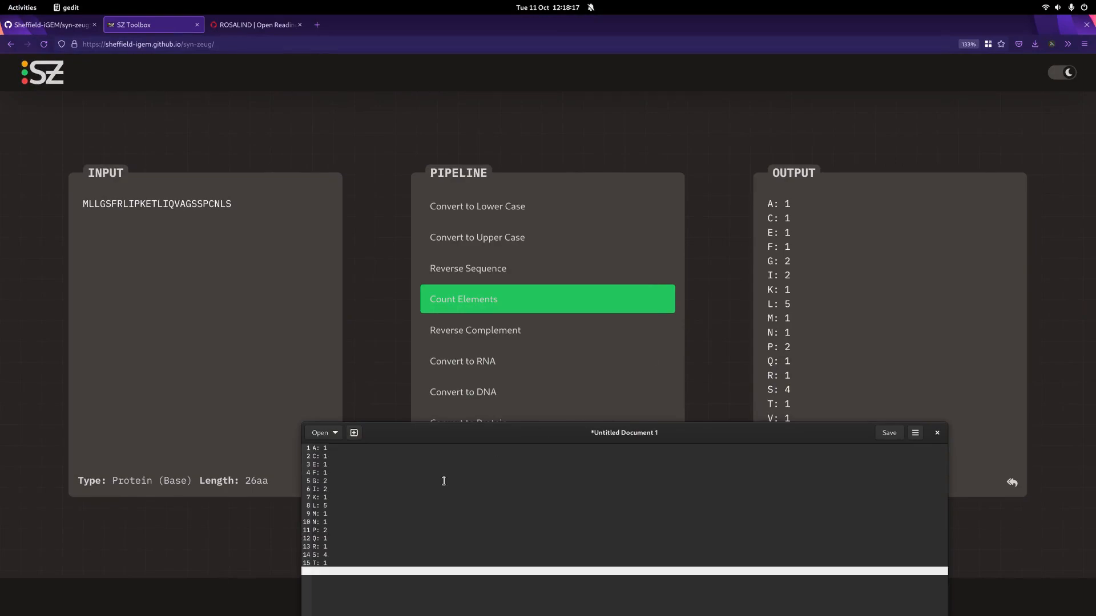
left_click_drag(356, 474, 416, 574)
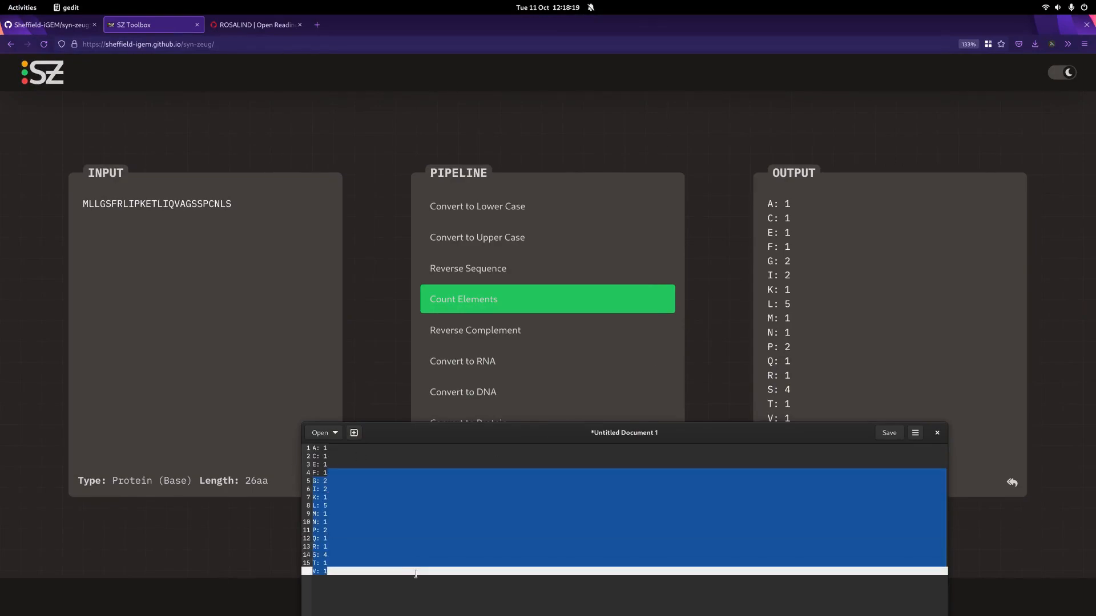
Step: Close the gedit document without saving it, and switch the SZ Toolbox to the light theme
left_click(938, 435)
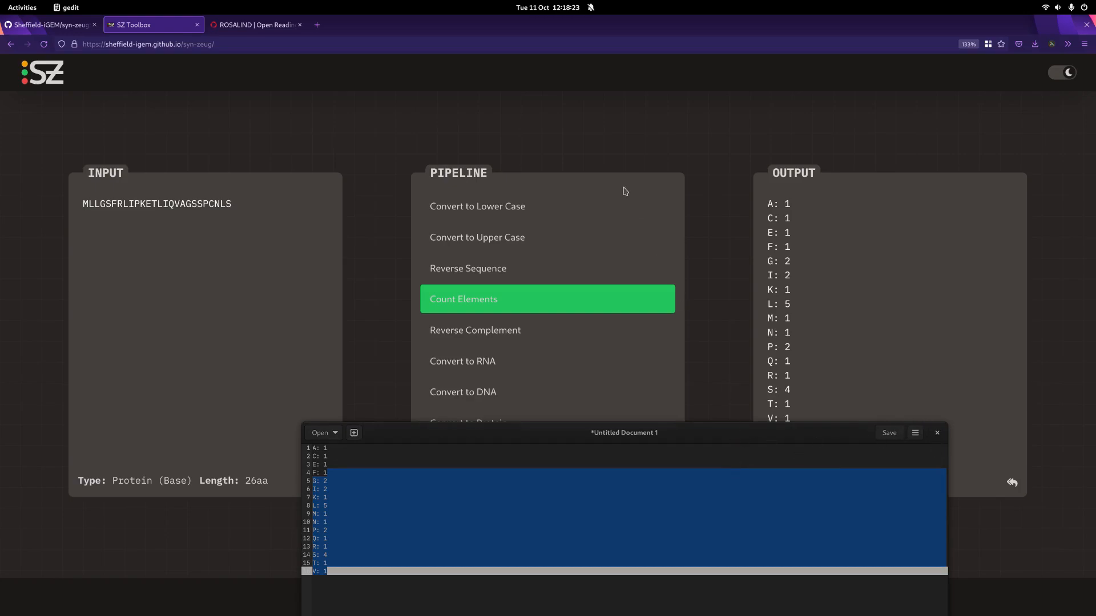
left_click(654, 132)
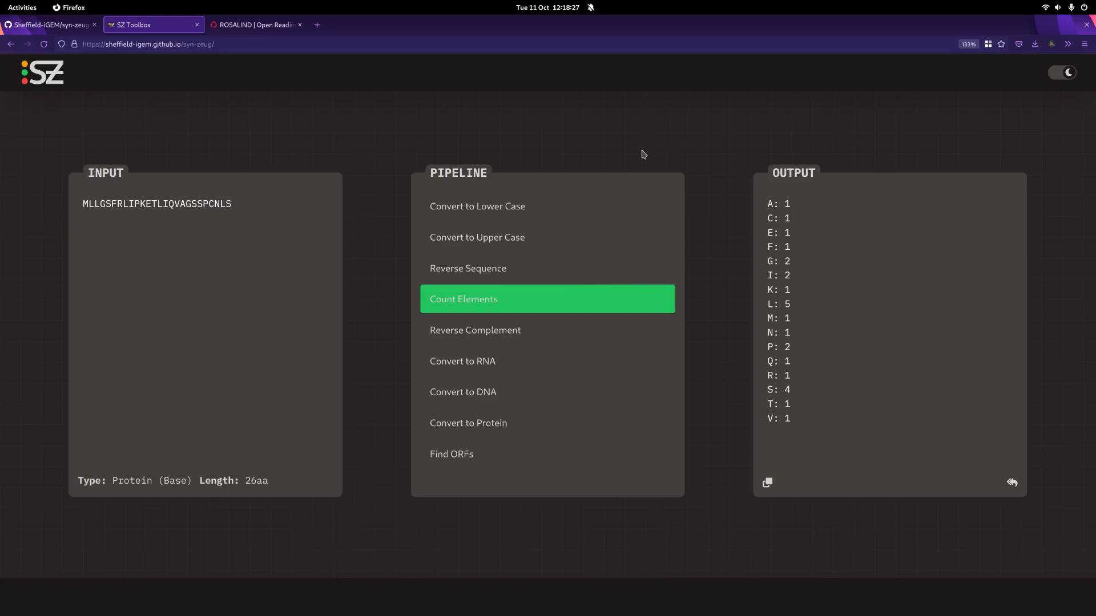
left_click(1071, 78)
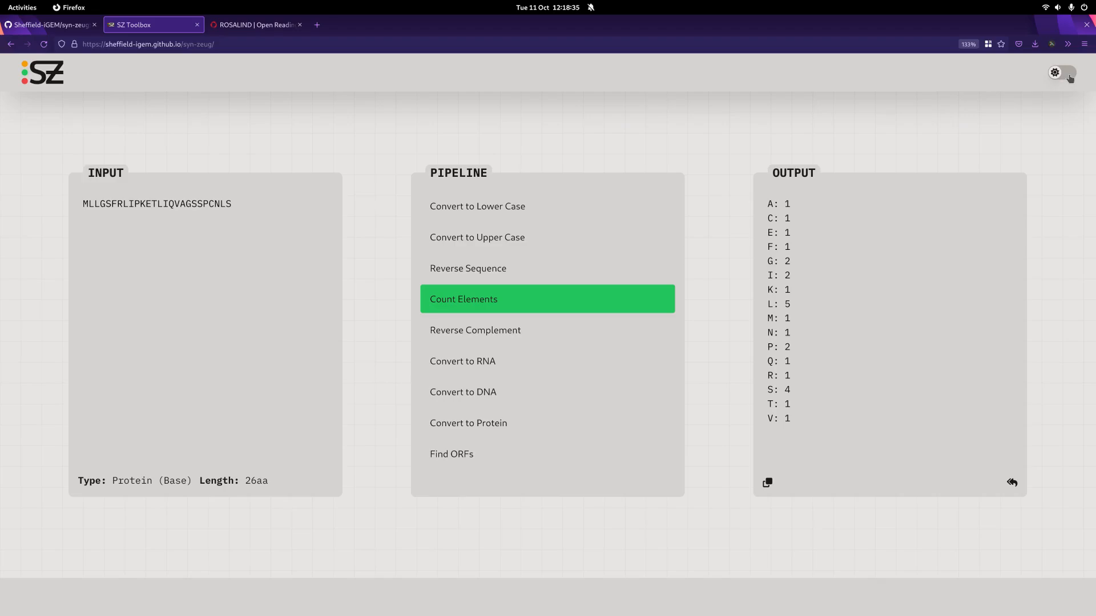
Step: Toggle the SZ Toolbox between its light and dark themes, ending on the dark theme
left_click(1071, 78)
left_click(1071, 79)
left_click(1071, 78)
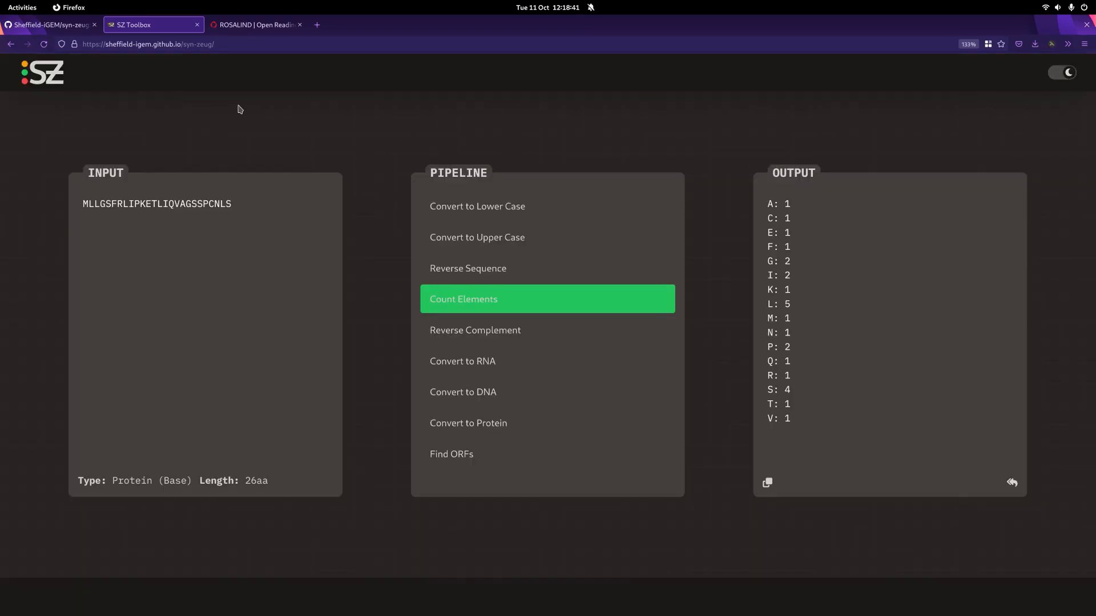
Step: Switch to the Sheffield-iGEM/syn-zeug repository on GitHub and look through its README down to the Contributing section
left_click(74, 27)
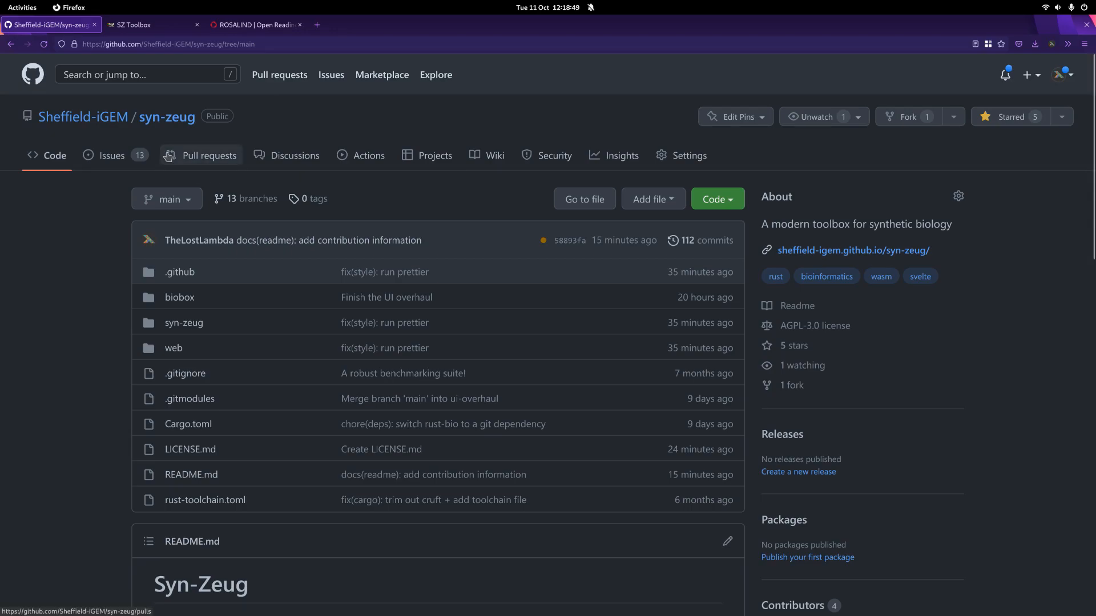
scroll(177, 188, "down", 8)
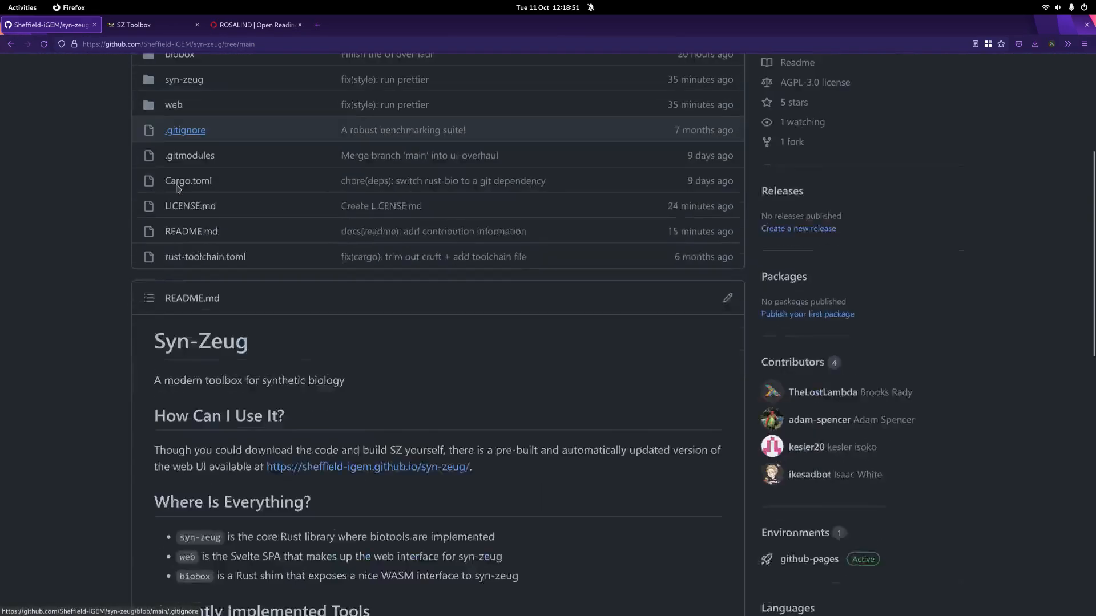
scroll(177, 188, "down", 6)
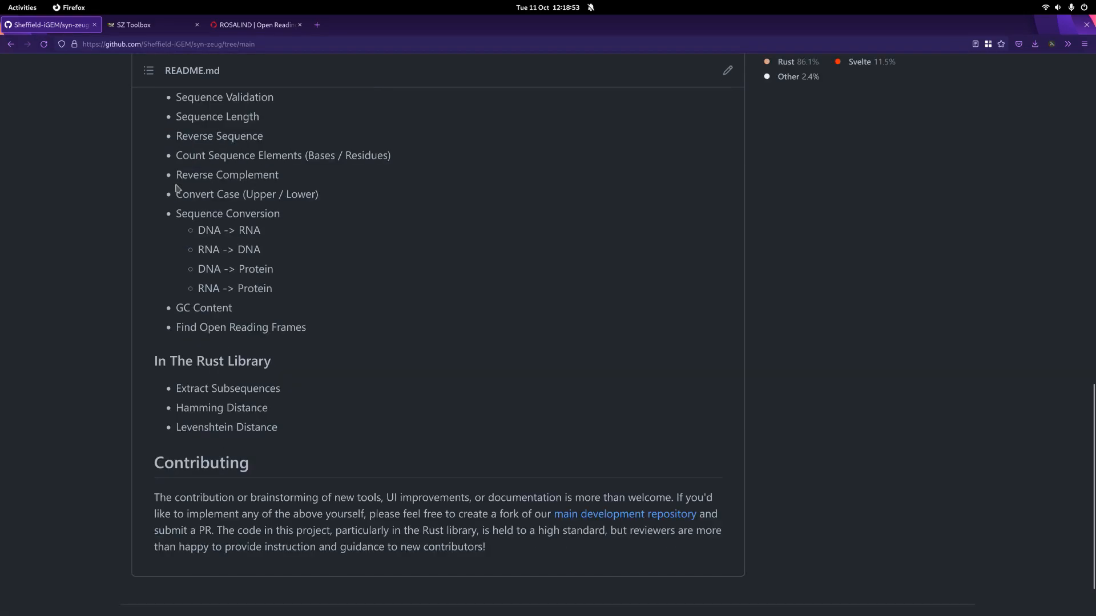
Step: Open the repository's web folder, examine its README's web stack and setup instructions, and return to the repository's main page
scroll(177, 188, "up", 14)
left_click(174, 256)
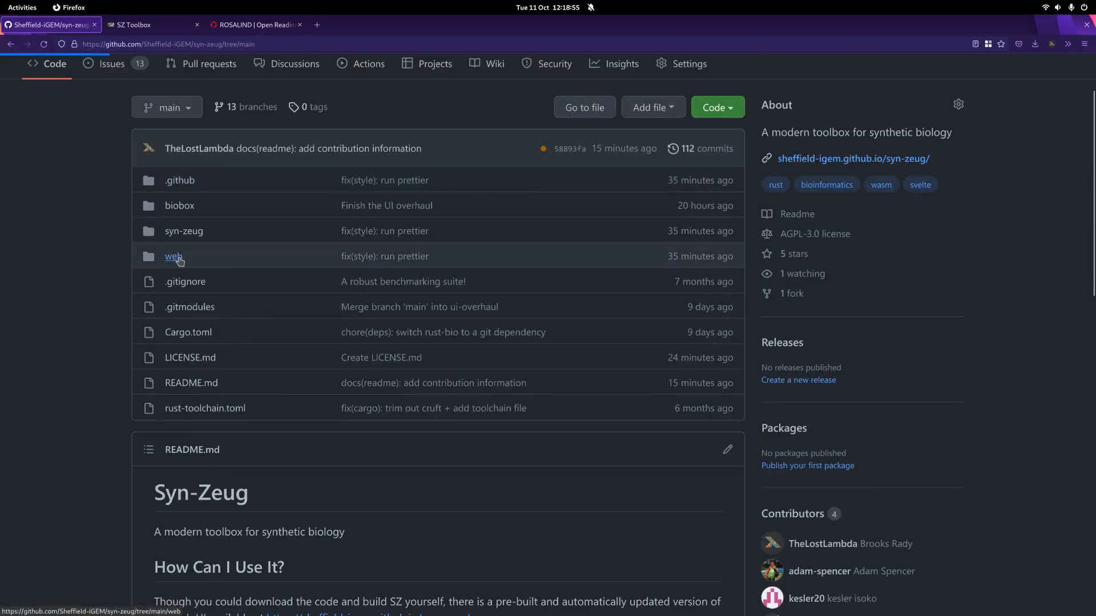
scroll(108, 259, "down", 15)
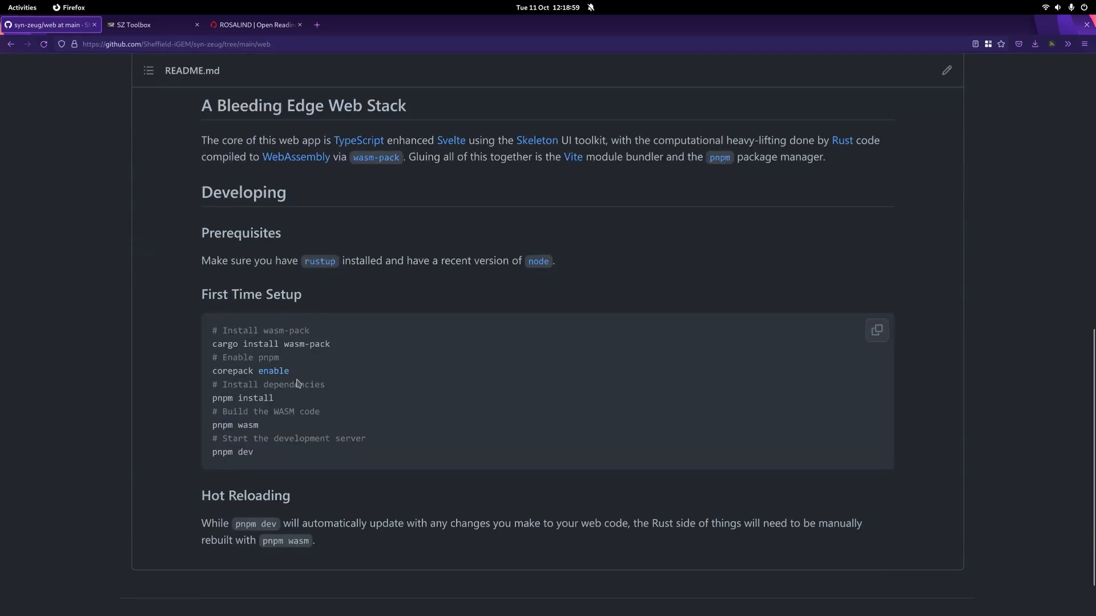
scroll(194, 213, "up", 3)
key("alt+Left")
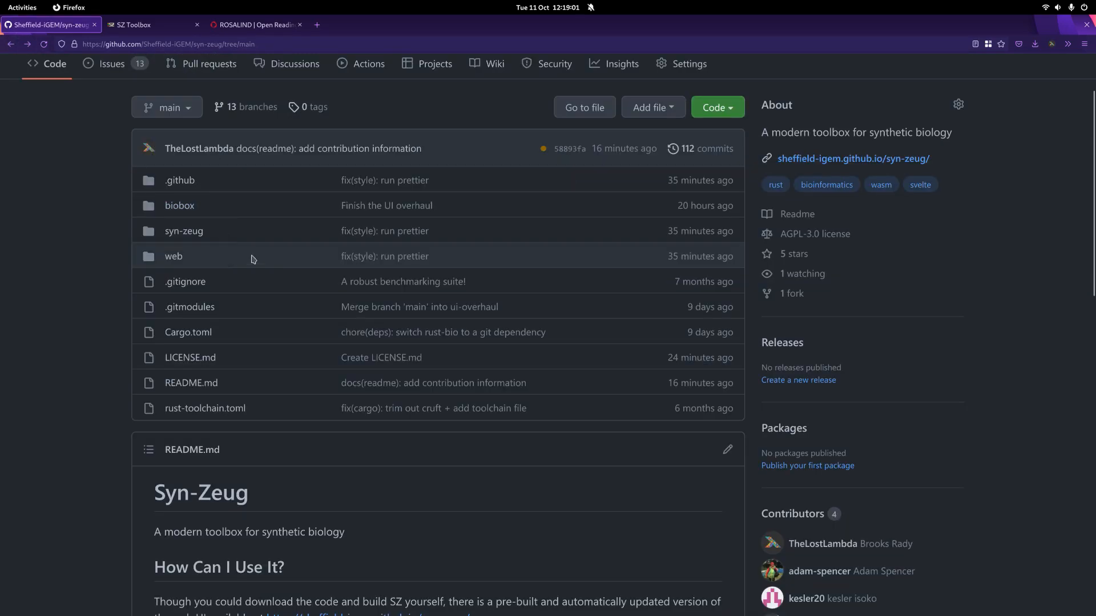
Step: Examine the currently implemented tools listed in the main README for the web UI and the Rust library
scroll(213, 281, "down", 7)
scroll(307, 452, "down", 2)
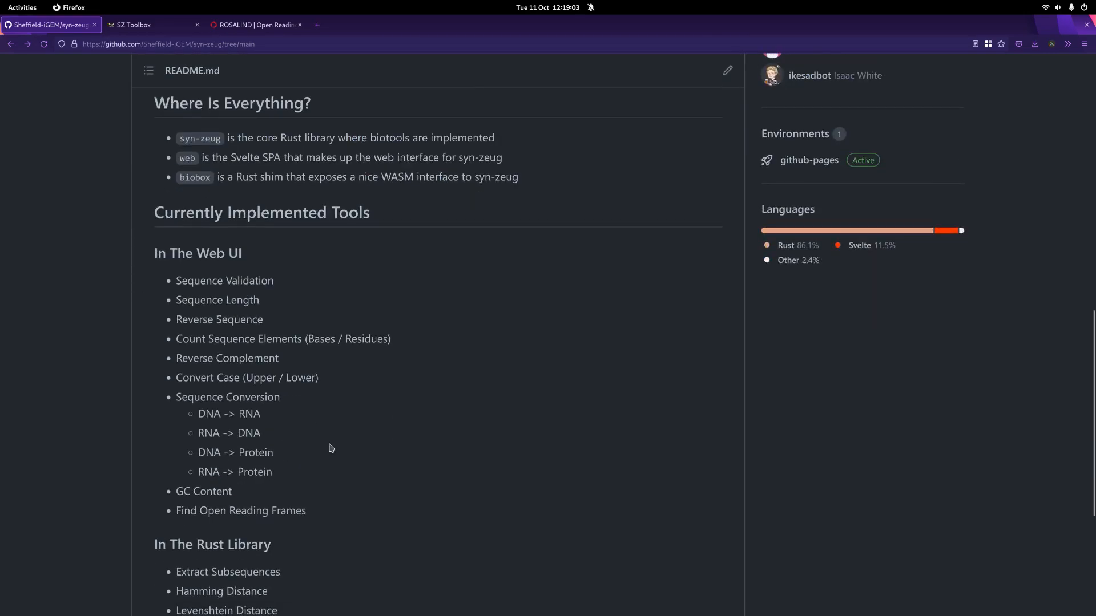
scroll(270, 385, "up", 10)
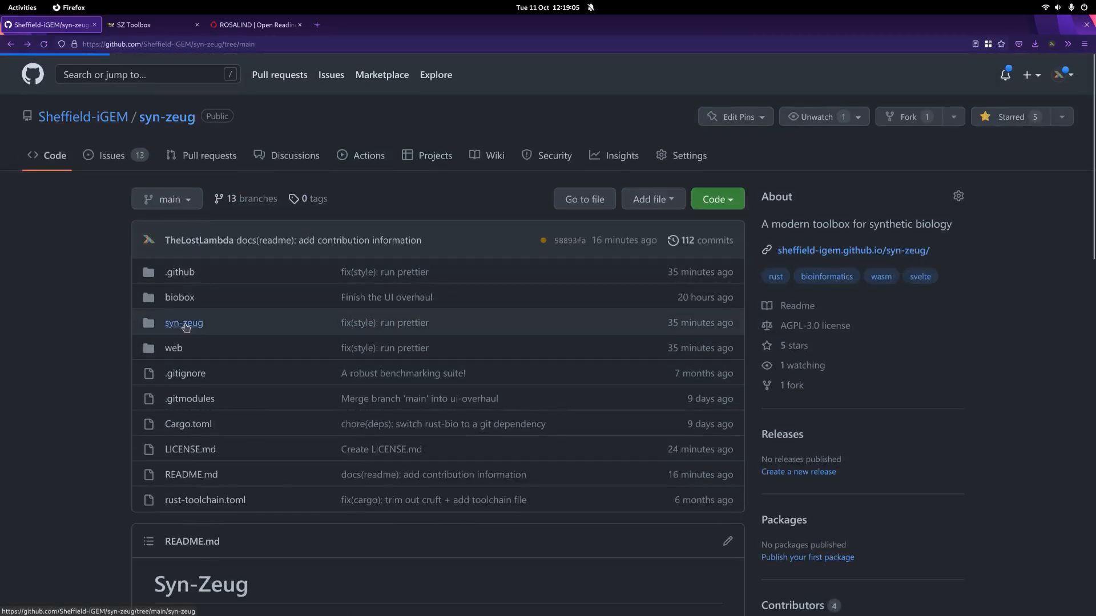
Step: Open the syn-zeug folder, examine the code checks in its README, and return to the repository's main page
left_click(184, 324)
scroll(149, 315, "down", 3)
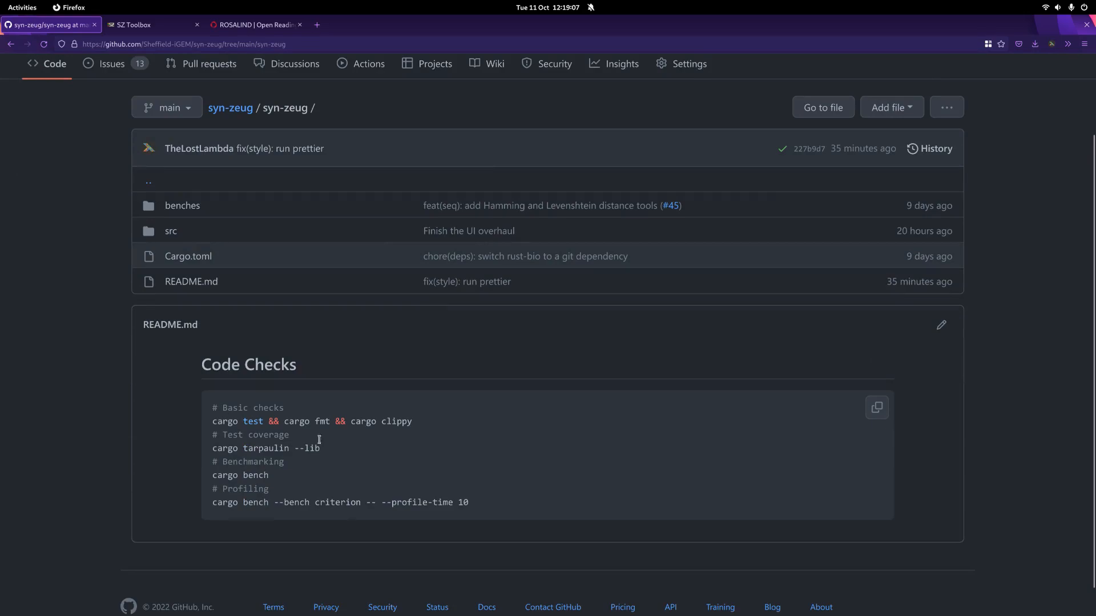
scroll(110, 161, "up", 3)
left_click(146, 119)
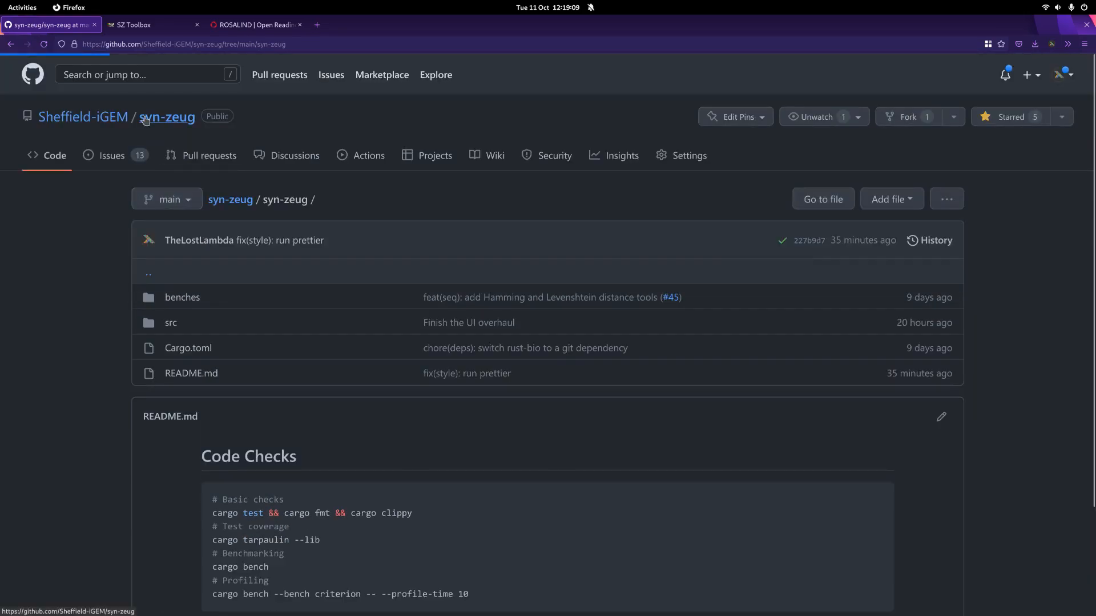